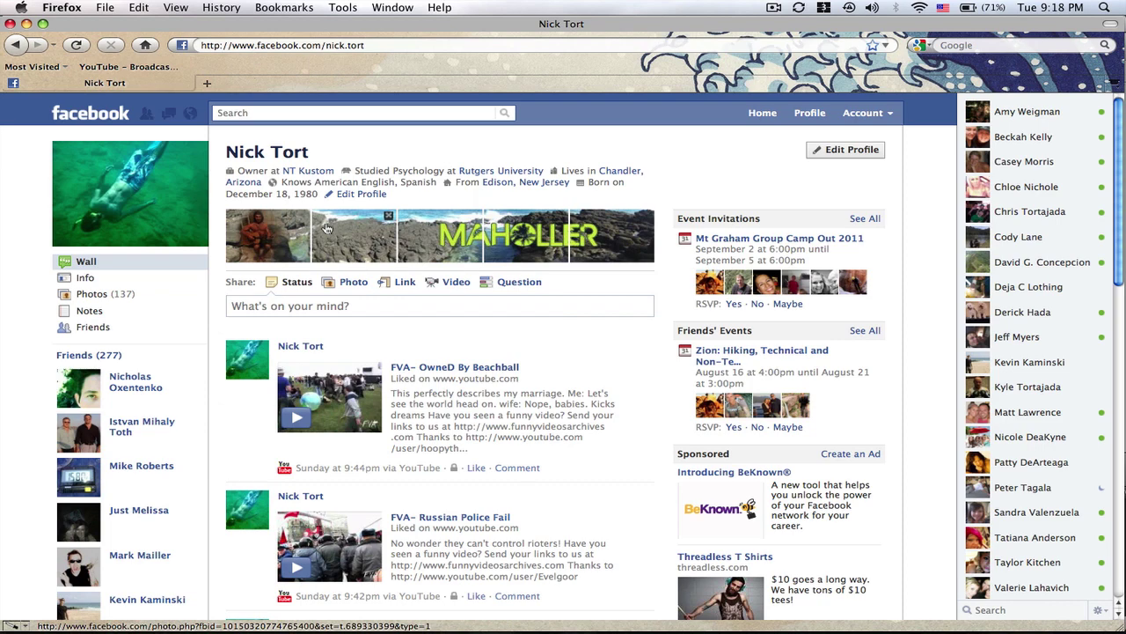
Step: In the Photoshop space, create a blank 485 x 68 px facebook banner canvas, then close it
{"action": "key", "text": "F8"}
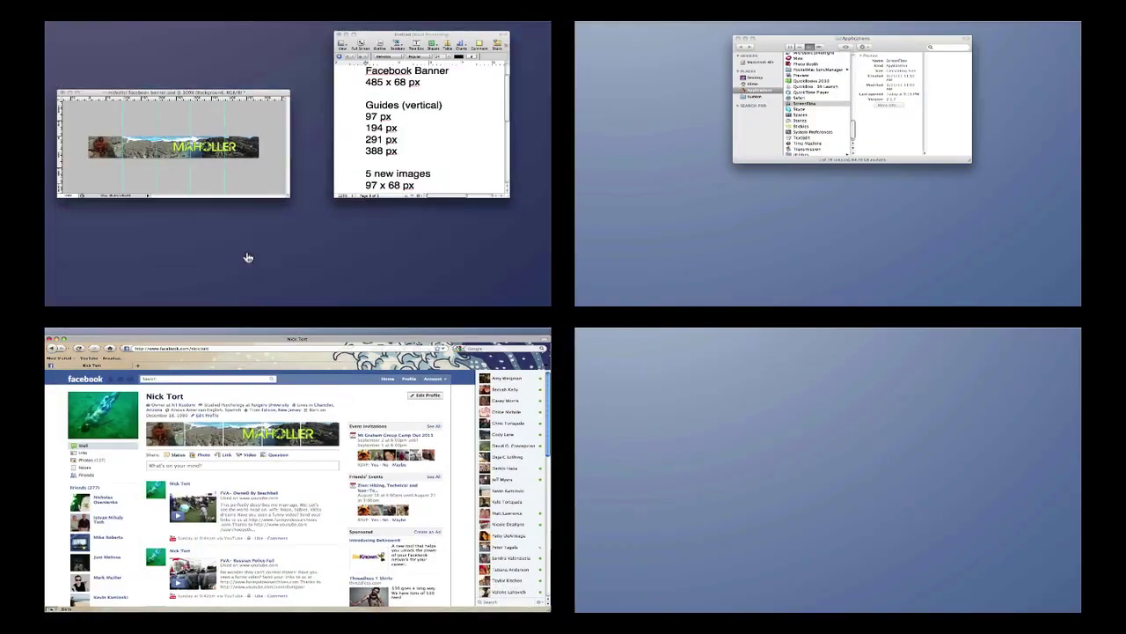
{"action": "left_click", "coordinate": [246, 256]}
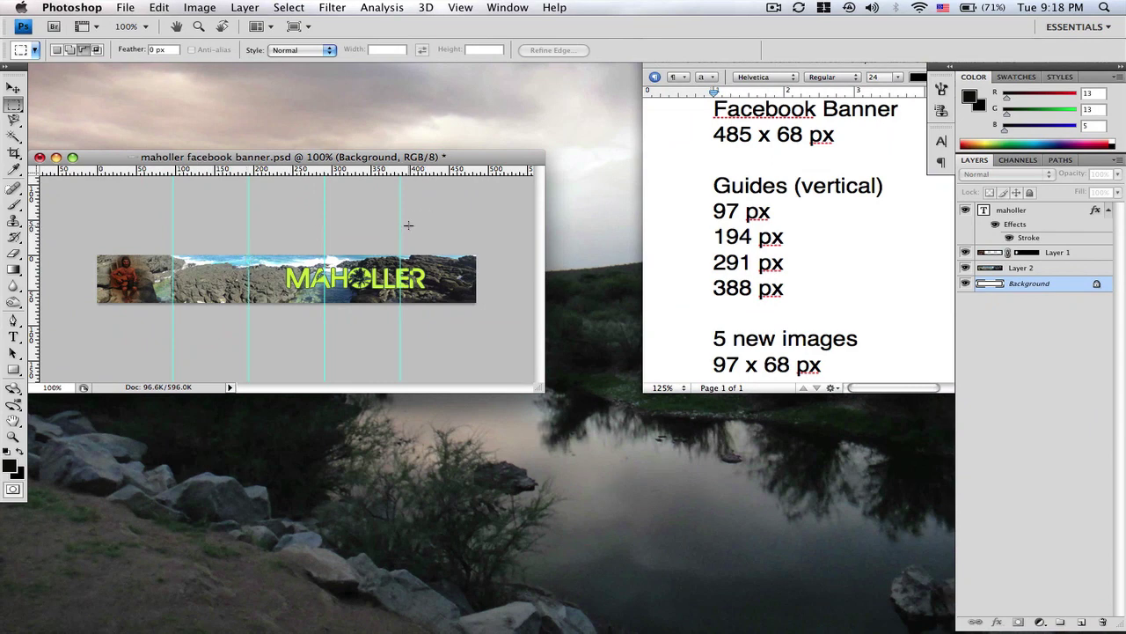
{"action": "key", "text": "super+n"}
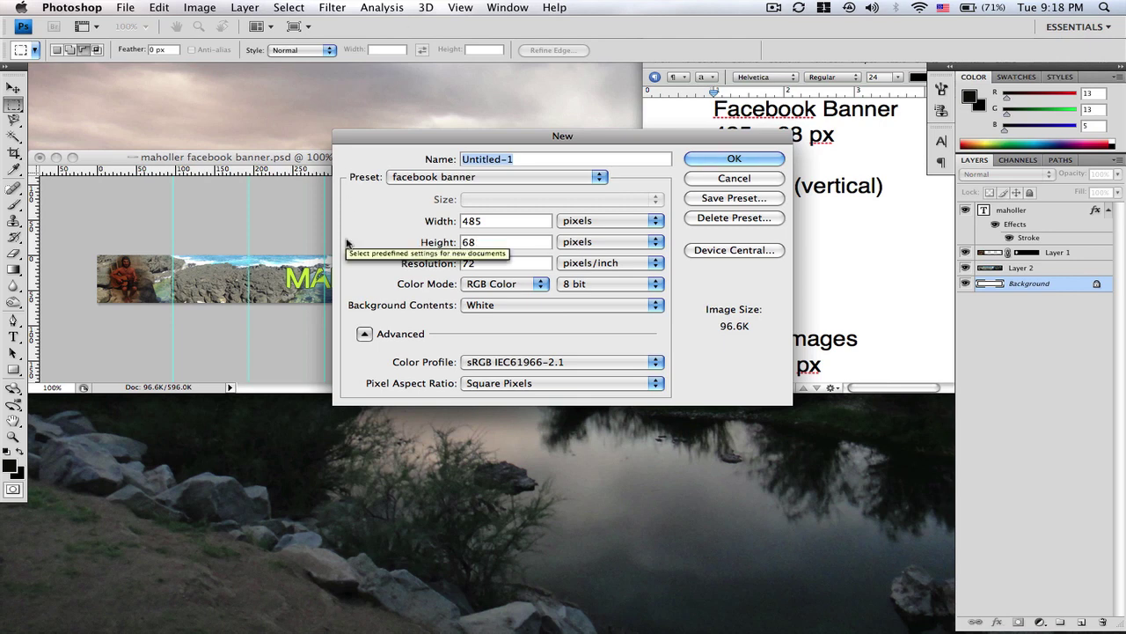
{"action": "left_click", "coordinate": [722, 159]}
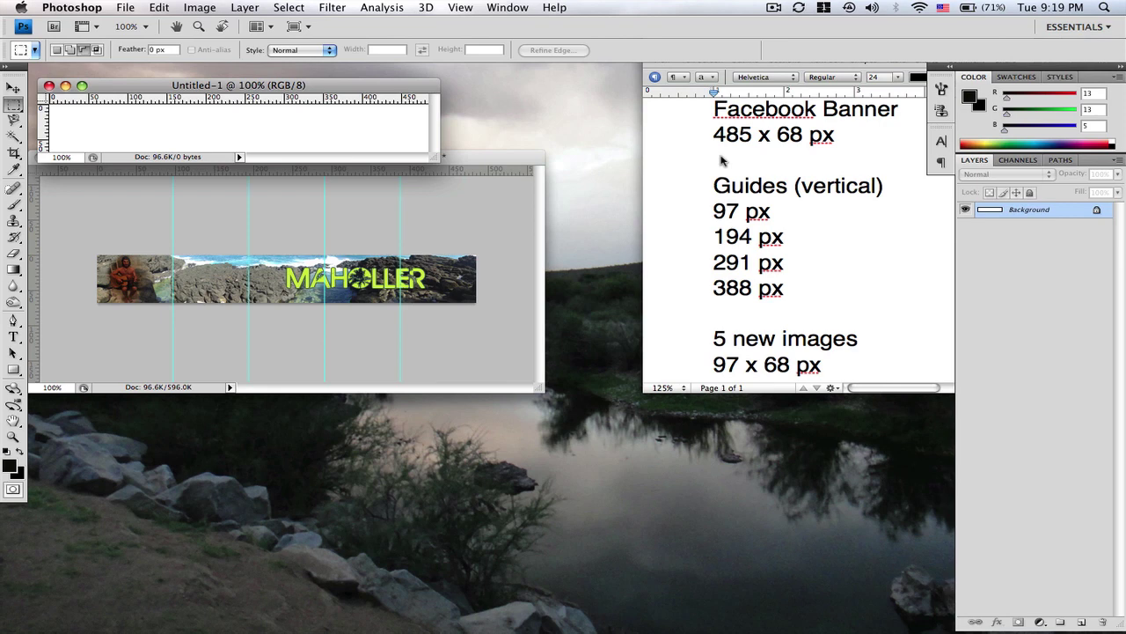
{"action": "key", "text": "super+w"}
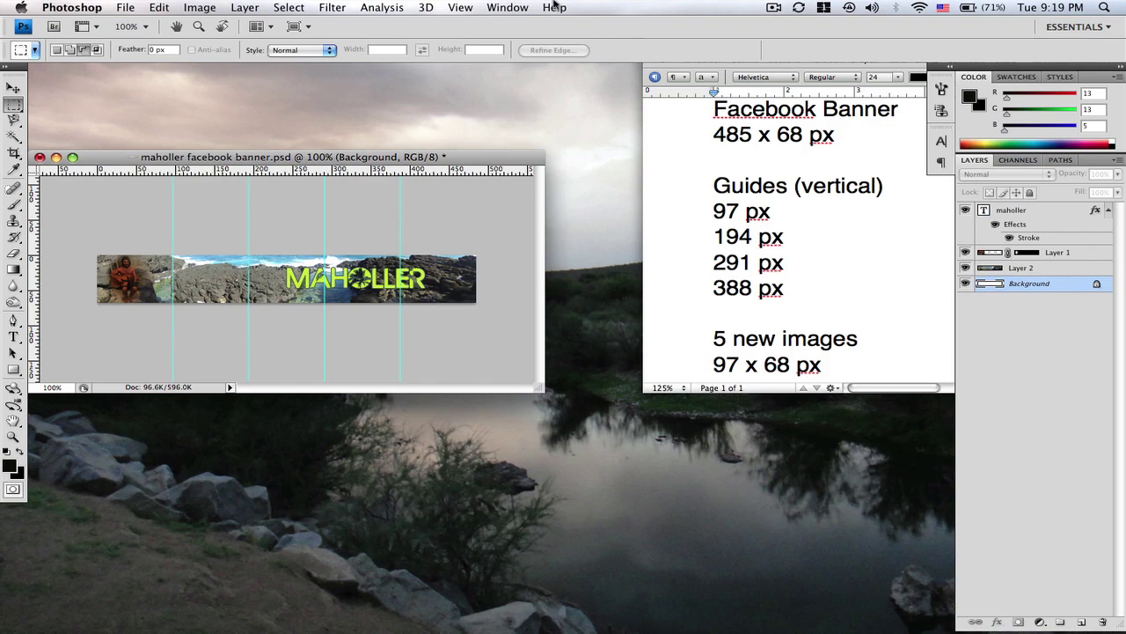
Step: Clear all guides, then use Merge Visible from Layer 2 to flatten into one Background layer
{"action": "left_click", "coordinate": [286, 8]}
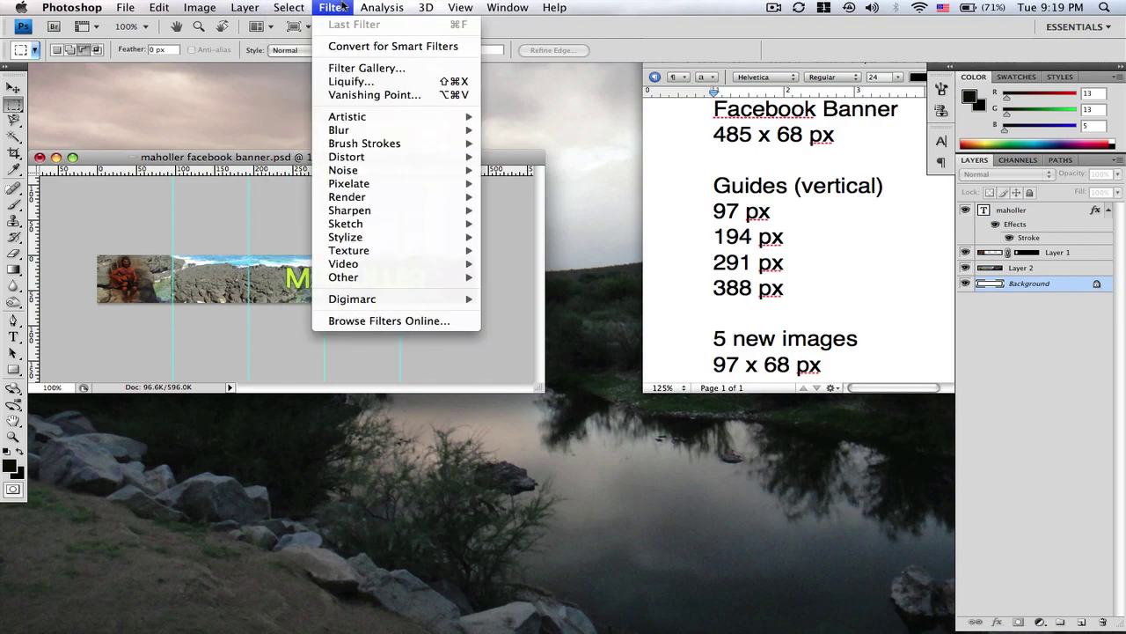
{"action": "left_click", "coordinate": [489, 316]}
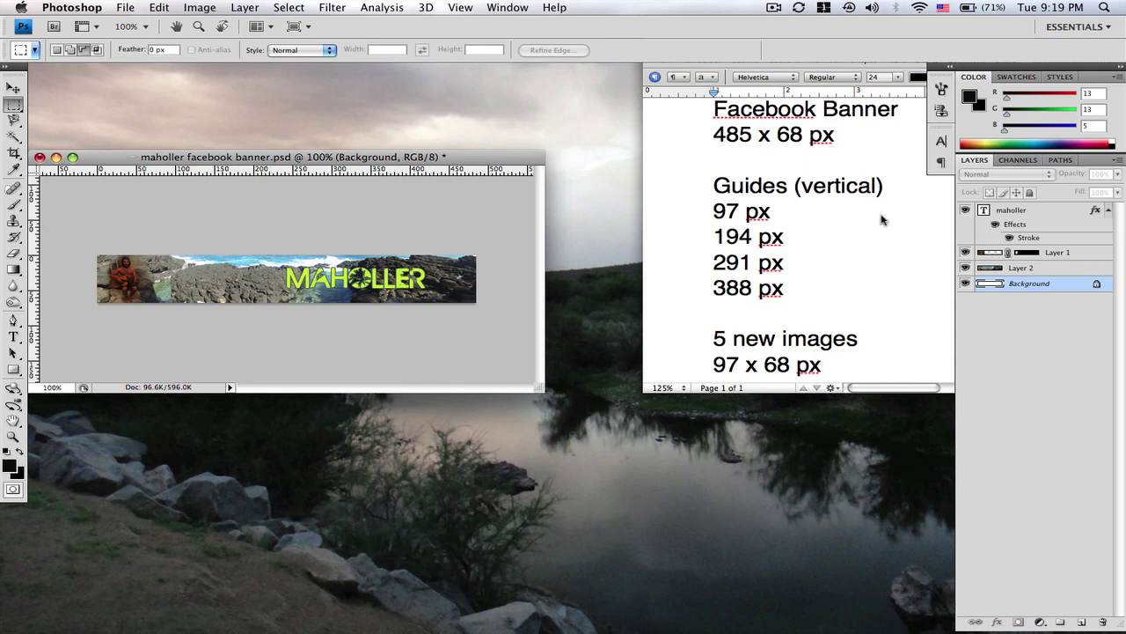
{"action": "right_click", "coordinate": [1061, 269]}
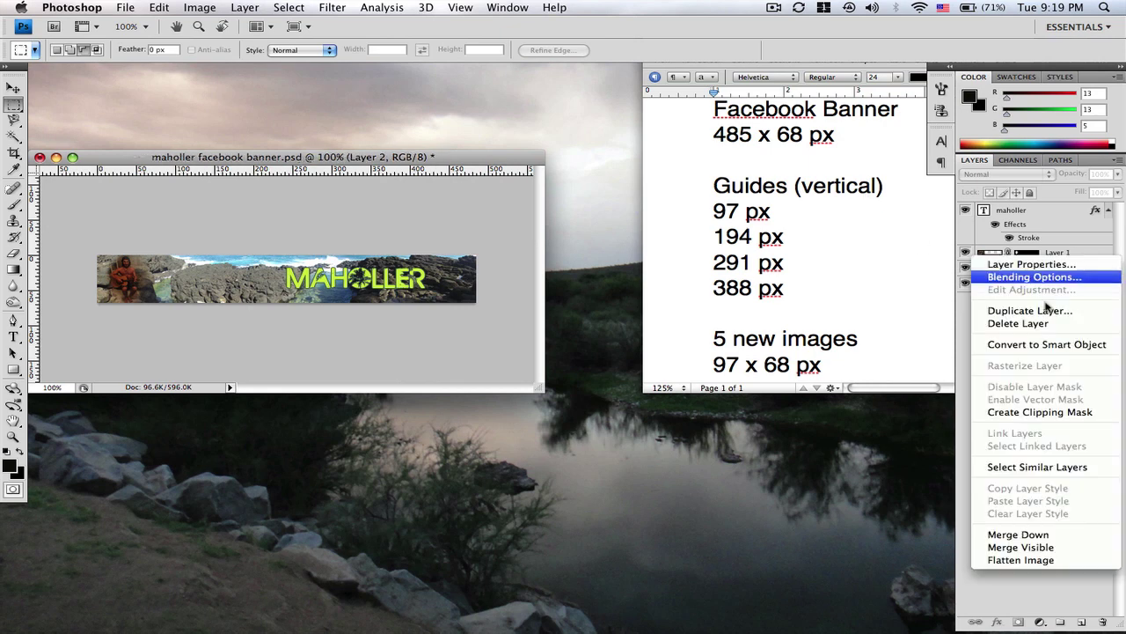
{"action": "left_click", "coordinate": [1037, 549]}
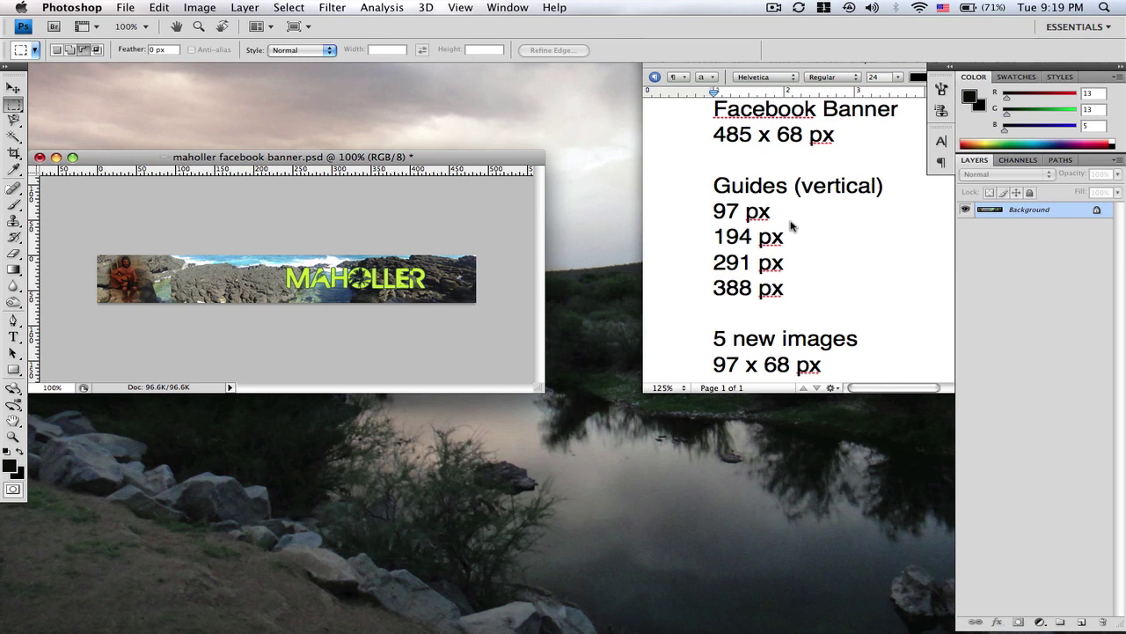
Step: Add vertical guides at 97 px and 194 px
{"action": "left_click", "coordinate": [463, 7]}
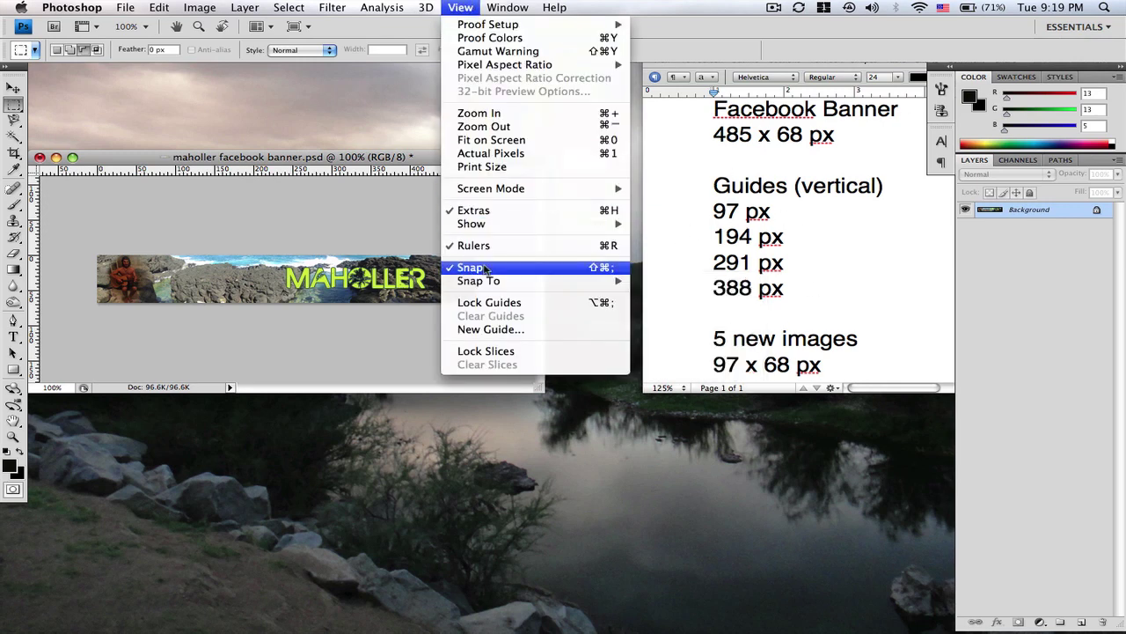
{"action": "left_click", "coordinate": [493, 331]}
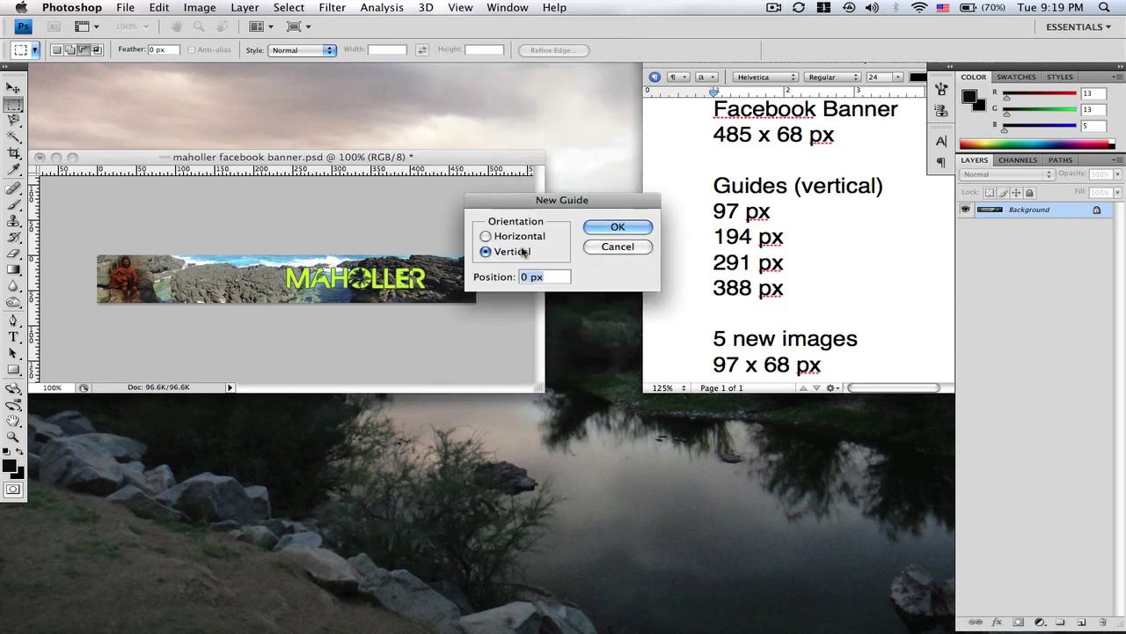
{"action": "type", "text": "97"}
{"action": "key", "text": "Return"}
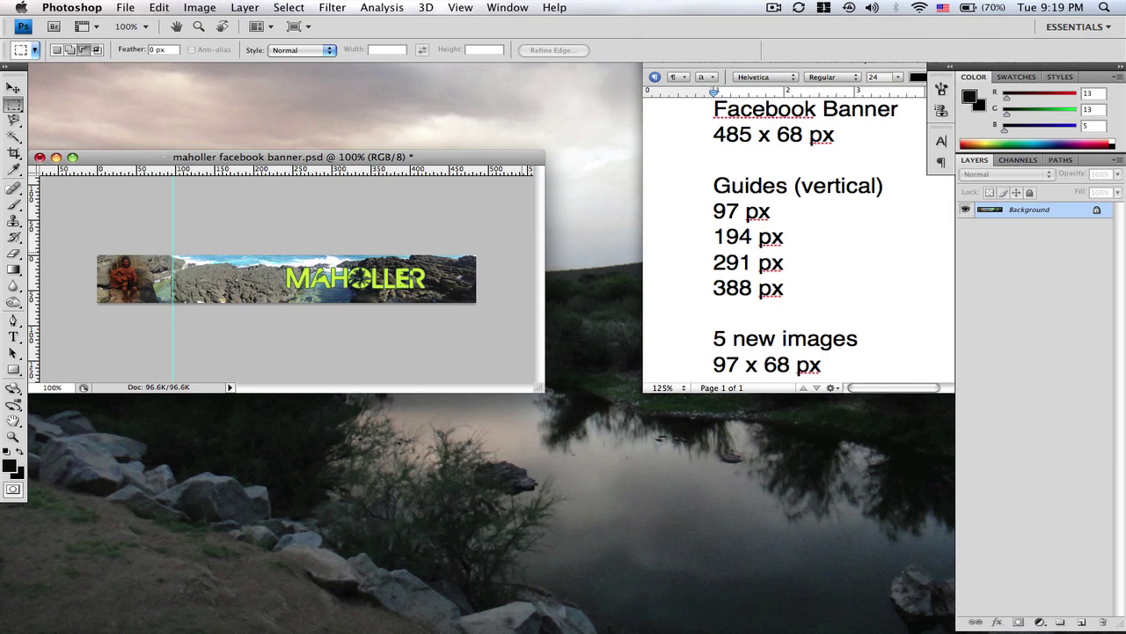
{"action": "left_click", "coordinate": [457, 7]}
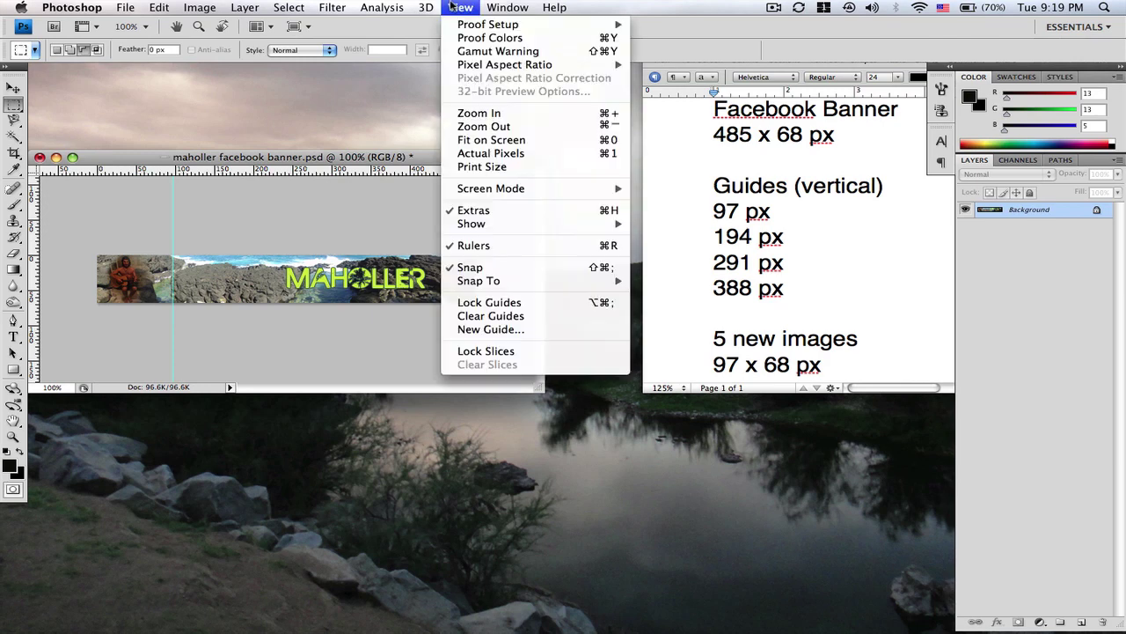
{"action": "left_click", "coordinate": [493, 329]}
{"action": "type", "text": "194"}
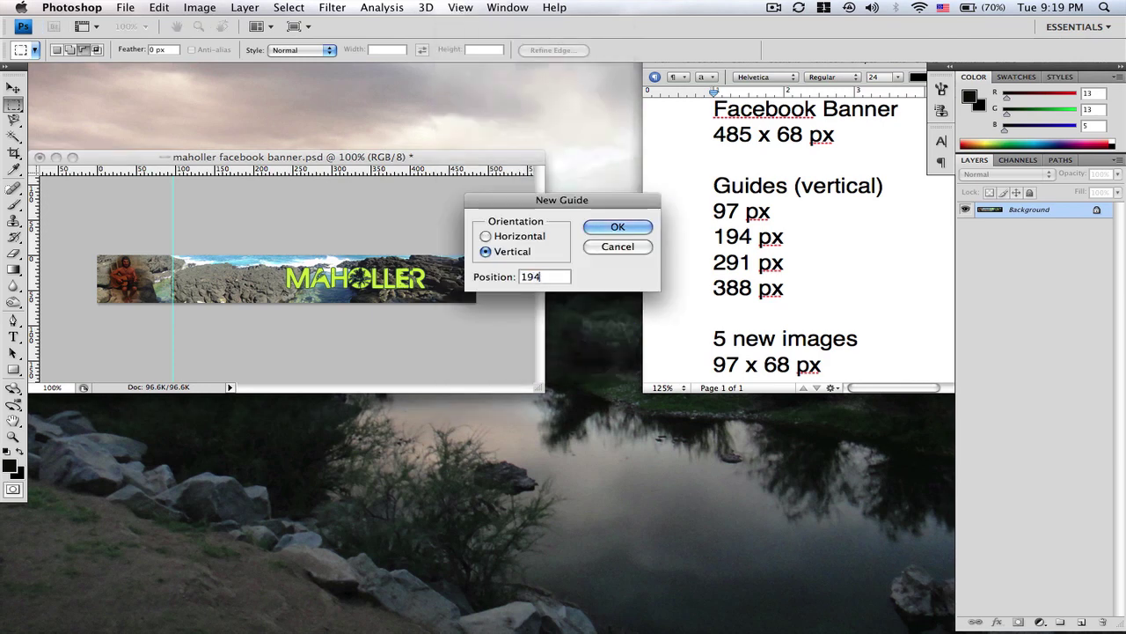
{"action": "key", "text": "Return"}
Step: Add the remaining vertical guides at 291 px and 388 px
{"action": "left_click", "coordinate": [457, 8]}
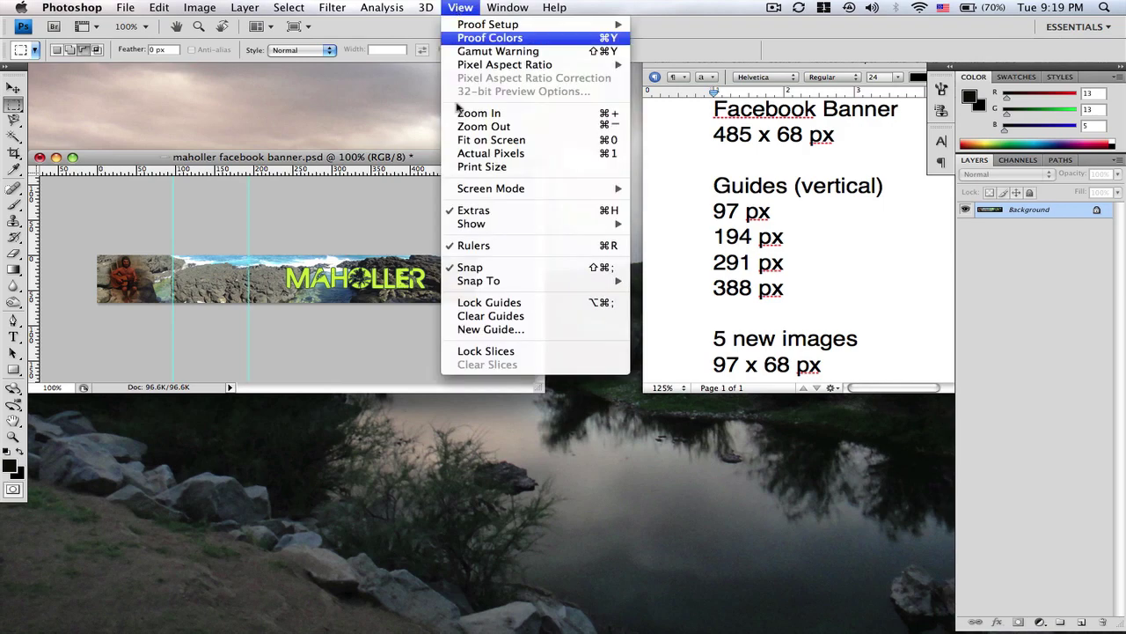
{"action": "left_click", "coordinate": [493, 329]}
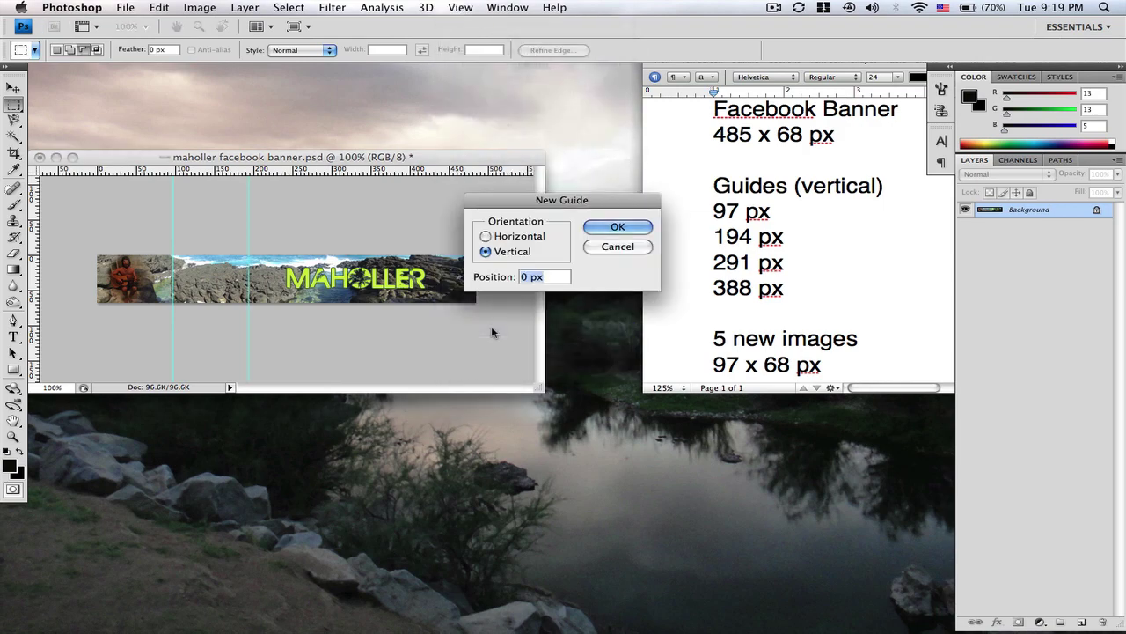
{"action": "type", "text": "291"}
{"action": "key", "text": "Return"}
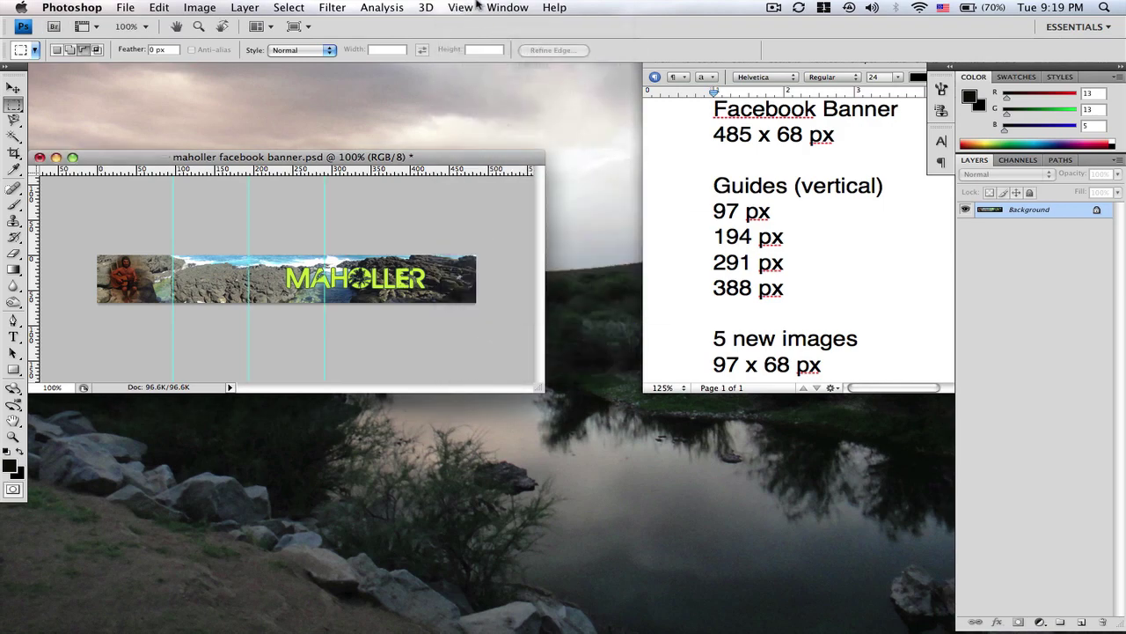
{"action": "left_click", "coordinate": [476, 7]}
{"action": "left_click", "coordinate": [493, 330]}
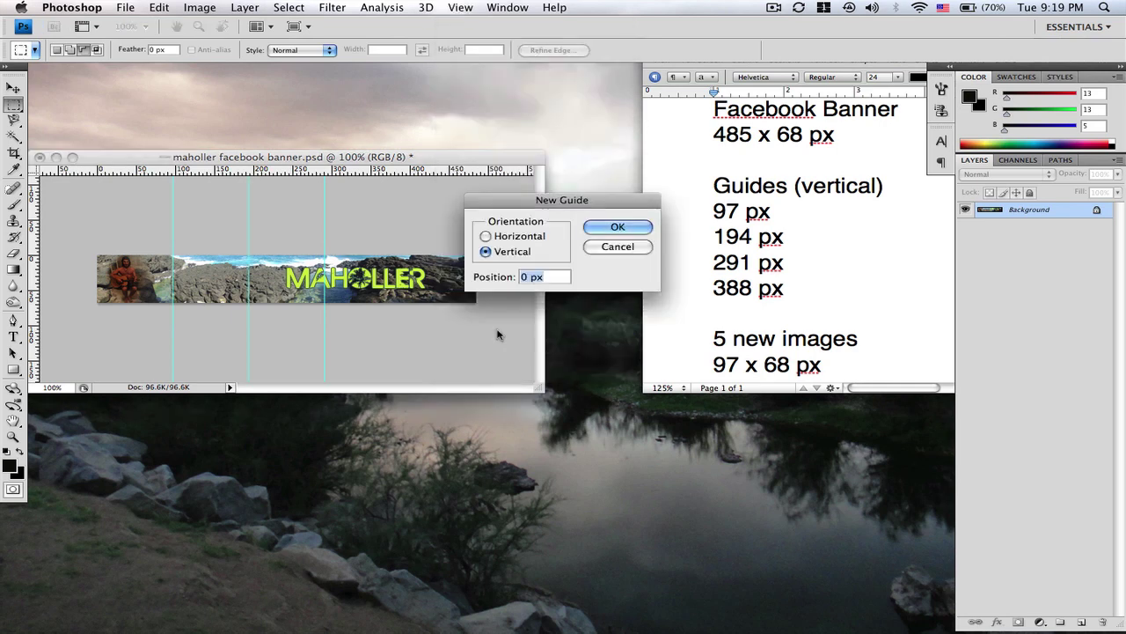
{"action": "type", "text": "388"}
{"action": "key", "text": "Return"}
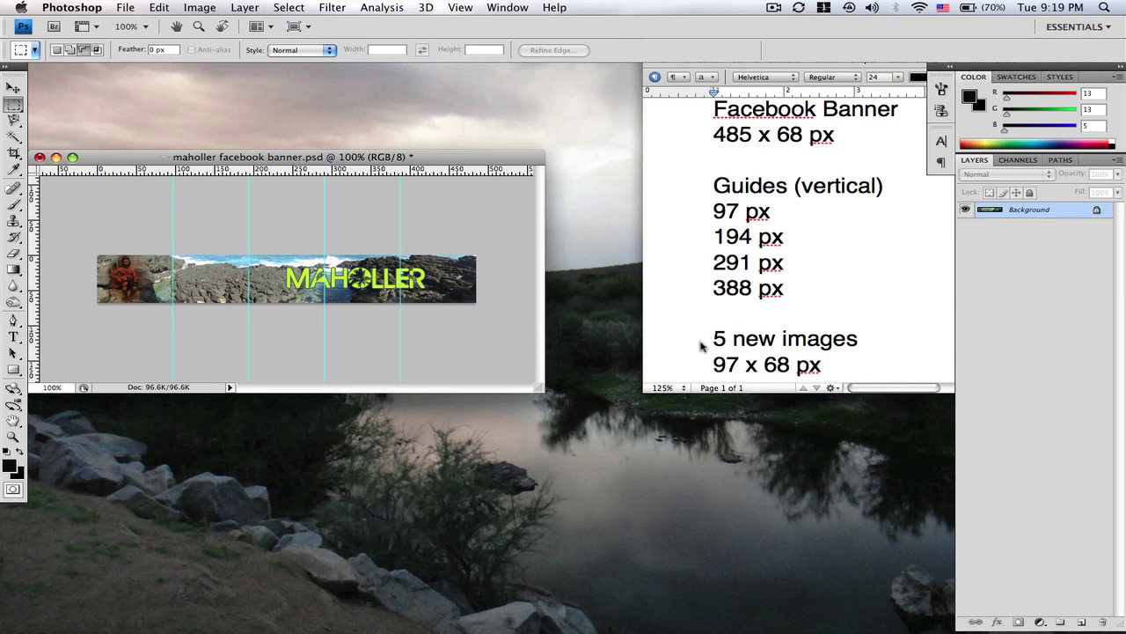
Step: Create five new blank documents with width 97 px and height 68 px
{"action": "key", "text": "super+n"}
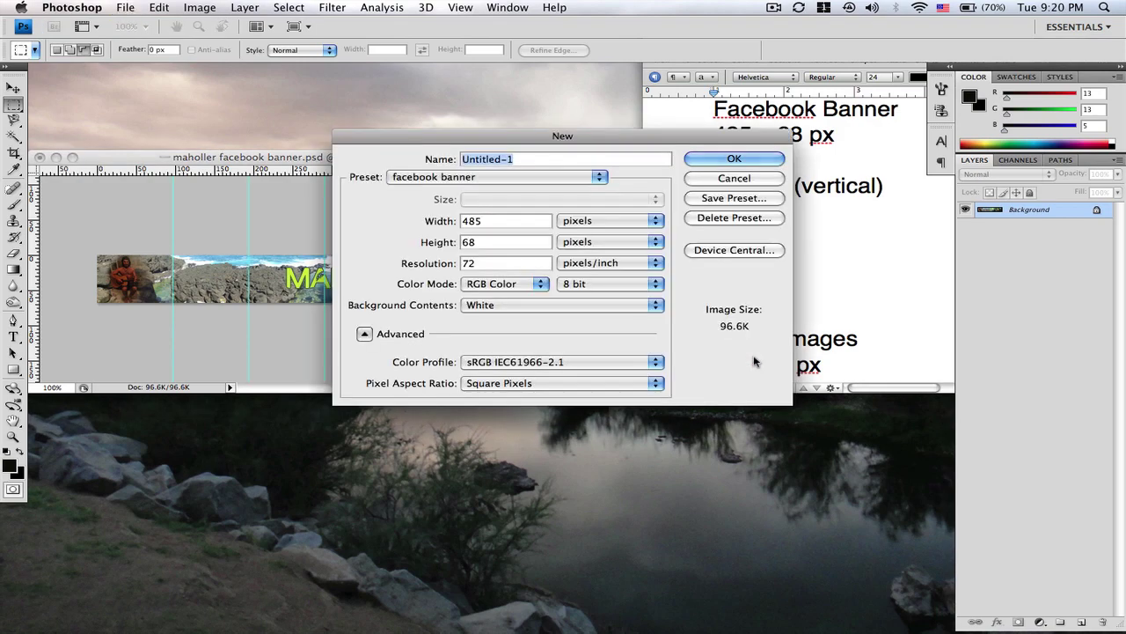
{"action": "left_click", "coordinate": [443, 221]}
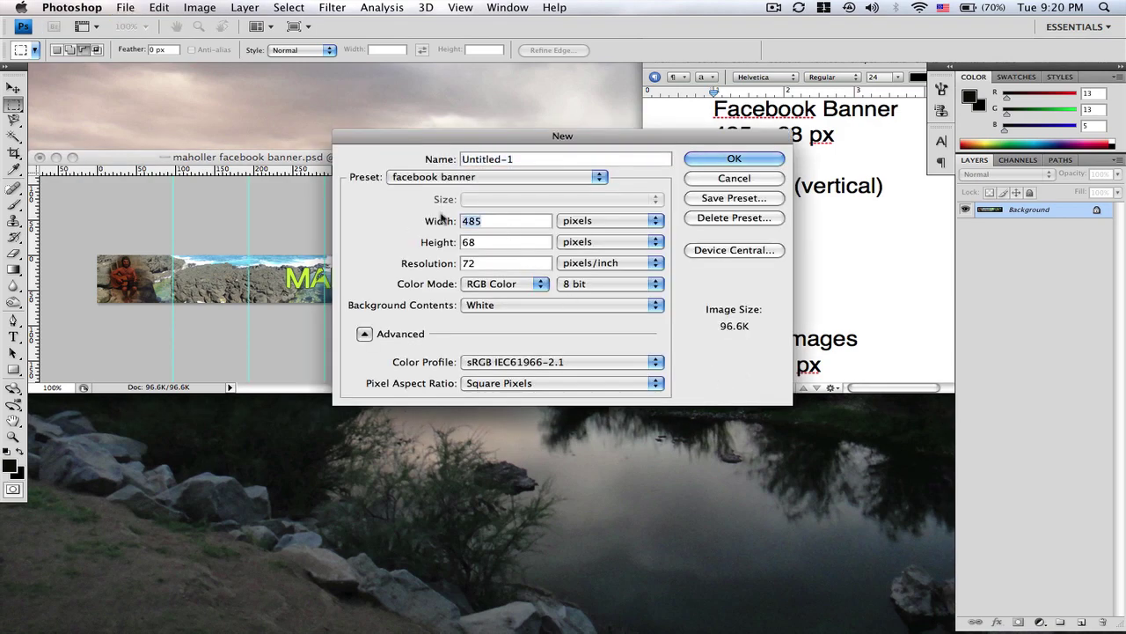
{"action": "type", "text": "97"}
{"action": "key", "text": "Return"}
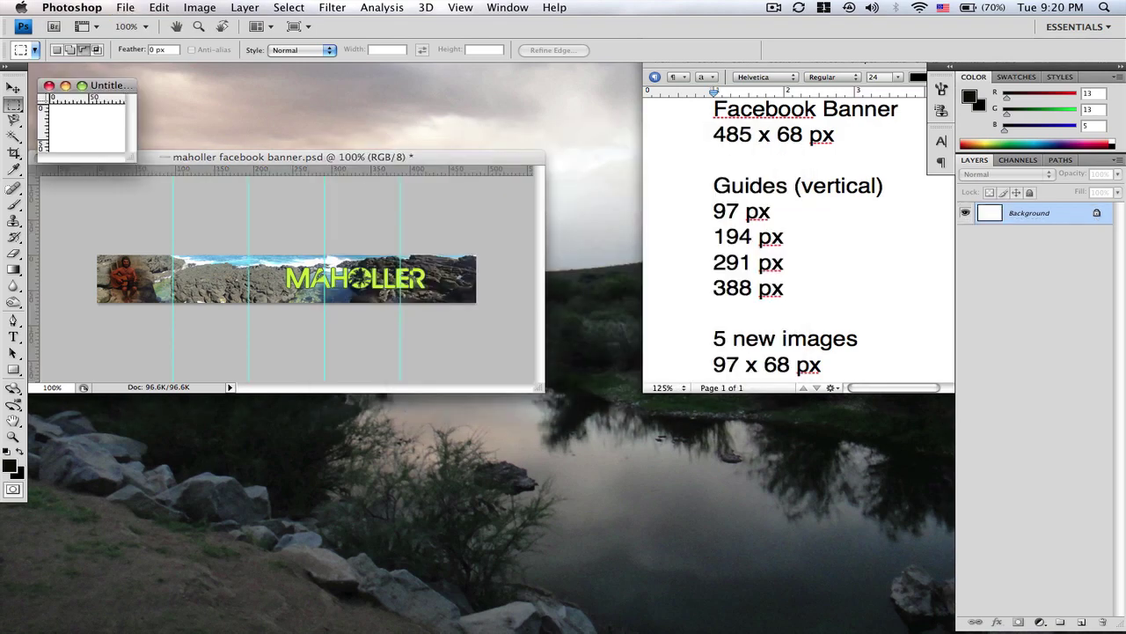
{"action": "key", "text": "super+n"}
{"action": "key", "text": "Return"}
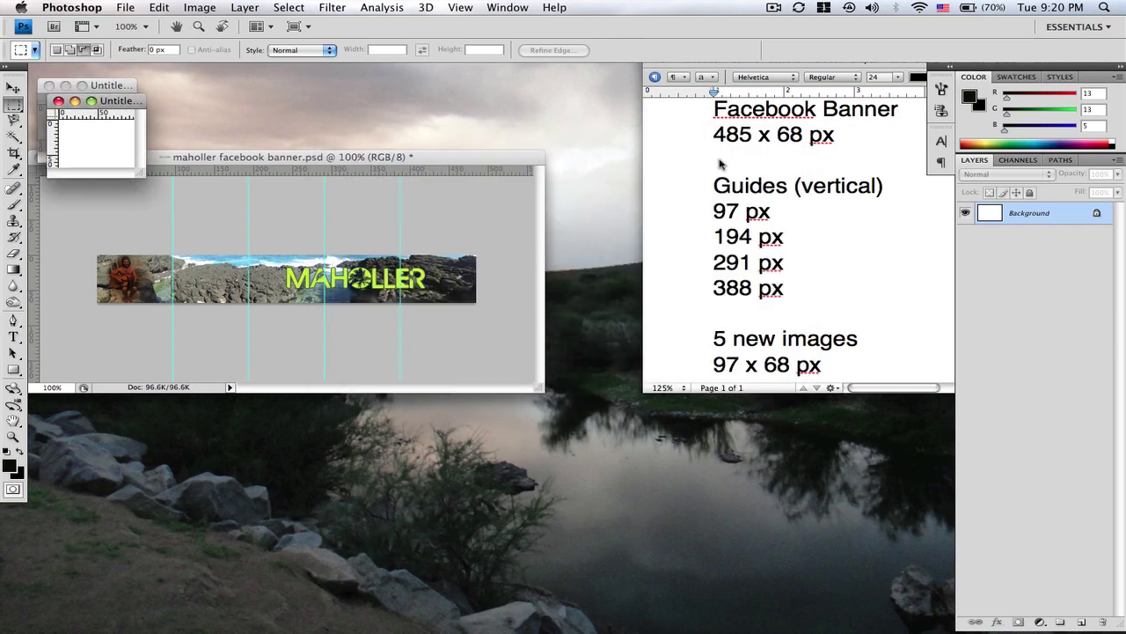
{"action": "key", "text": "super+n"}
{"action": "key", "text": "Return"}
{"action": "key", "text": "super+n"}
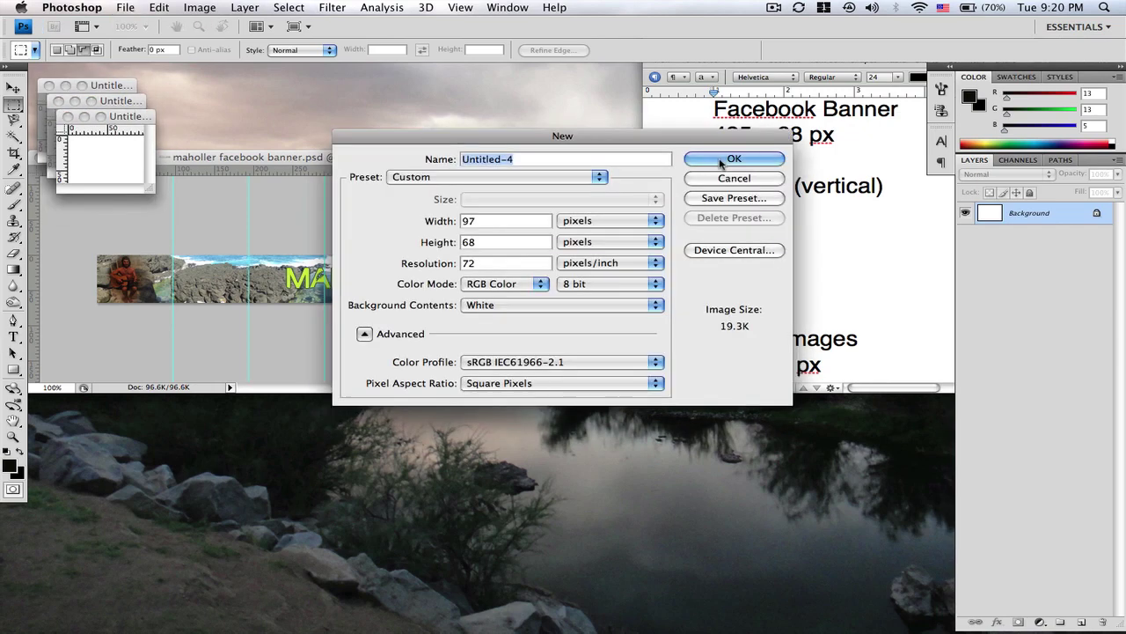
{"action": "key", "text": "Return"}
{"action": "key", "text": "super+n"}
{"action": "key", "text": "Return"}
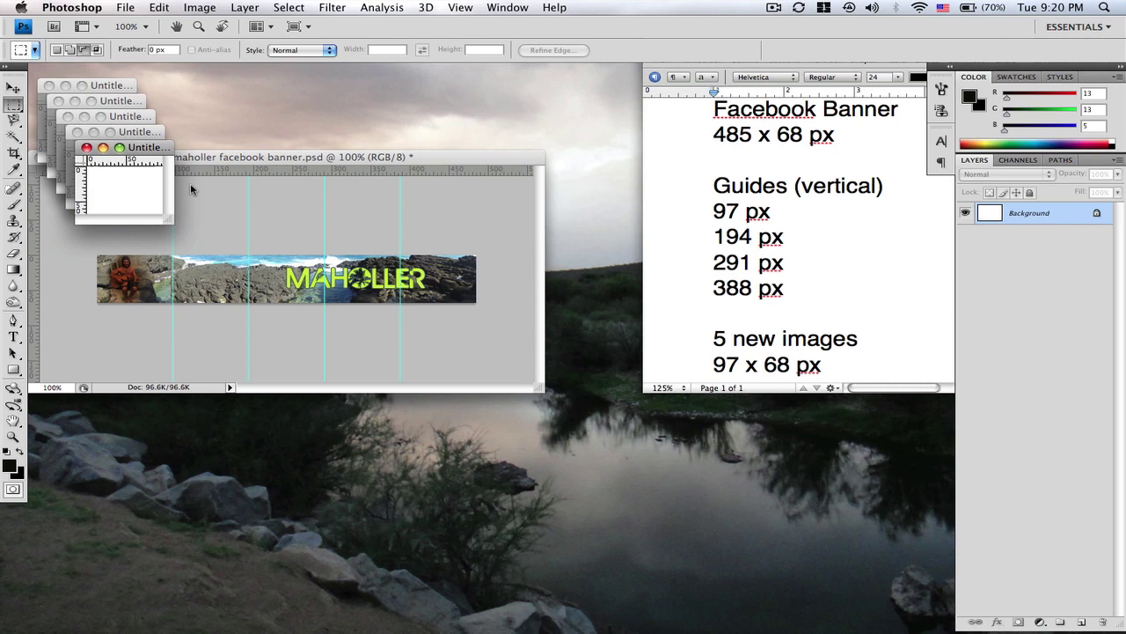
Step: Arrange the five Untitled windows in a row along the top of the screen
{"action": "left_click_drag", "start_coordinate": [136, 147], "coordinate": [498, 78]}
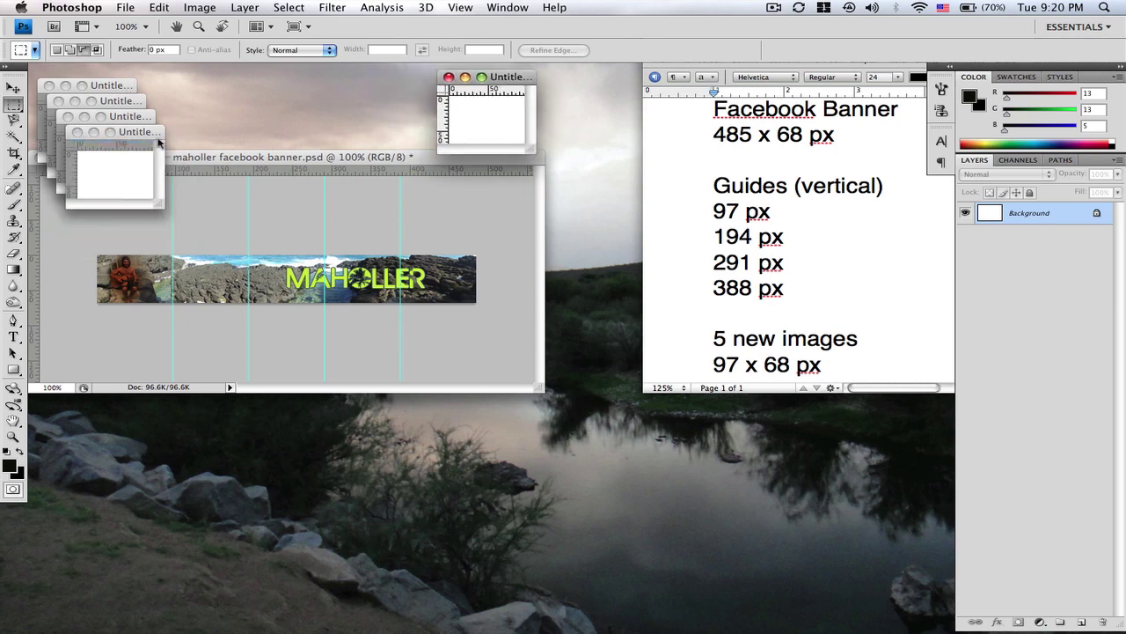
{"action": "left_click_drag", "start_coordinate": [158, 139], "coordinate": [406, 79]}
{"action": "left_click_drag", "start_coordinate": [127, 118], "coordinate": [274, 77]}
{"action": "left_click_drag", "start_coordinate": [137, 102], "coordinate": [201, 79]}
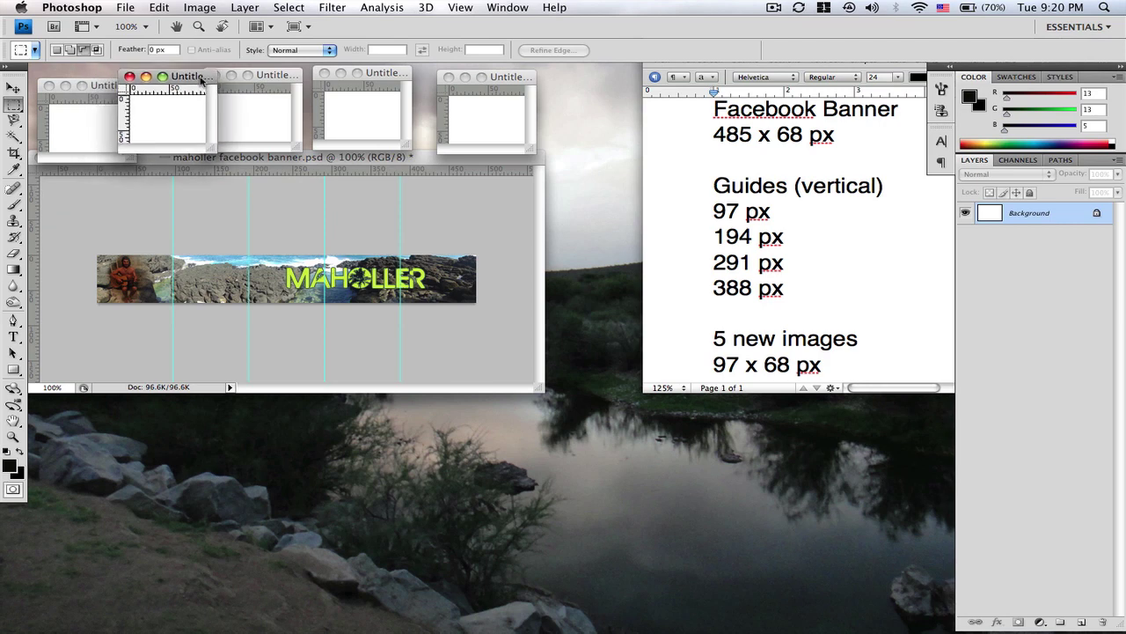
{"action": "left_click_drag", "start_coordinate": [113, 84], "coordinate": [101, 78]}
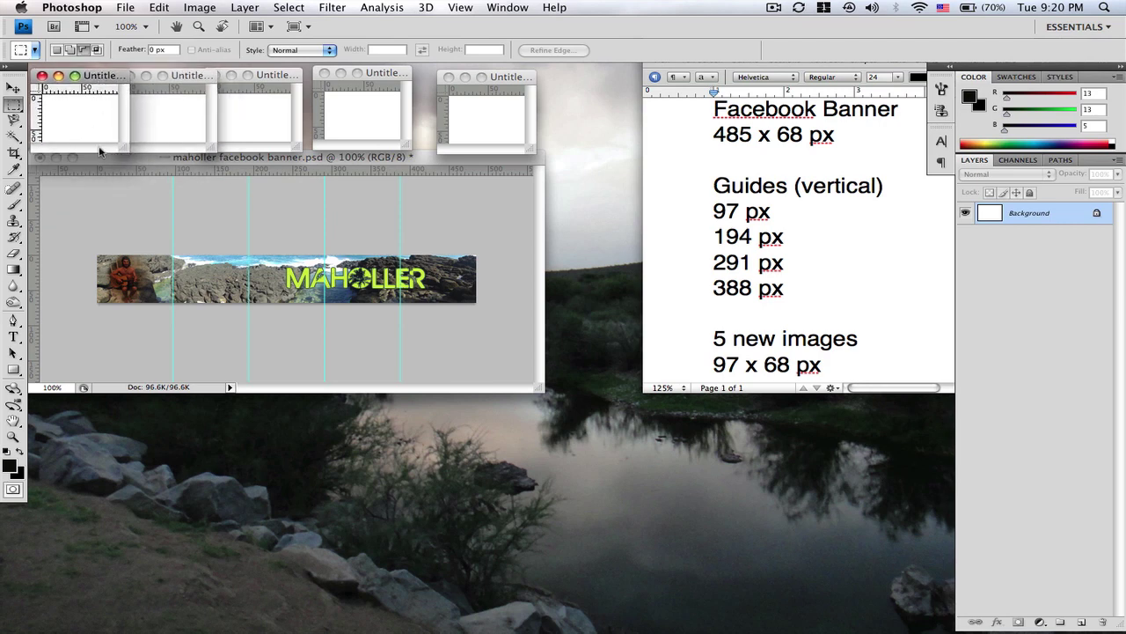
Step: With the Rectangular Marquee, select the banner's first slice and paste it into the first blank document
{"action": "left_click", "coordinate": [88, 195]}
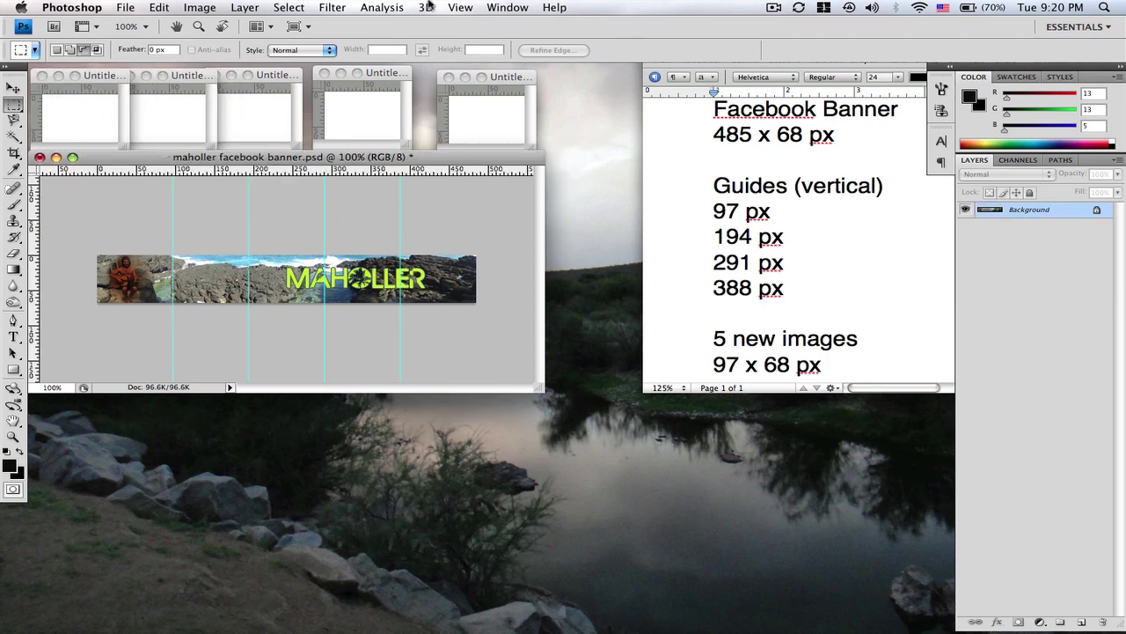
{"action": "left_click", "coordinate": [461, 7]}
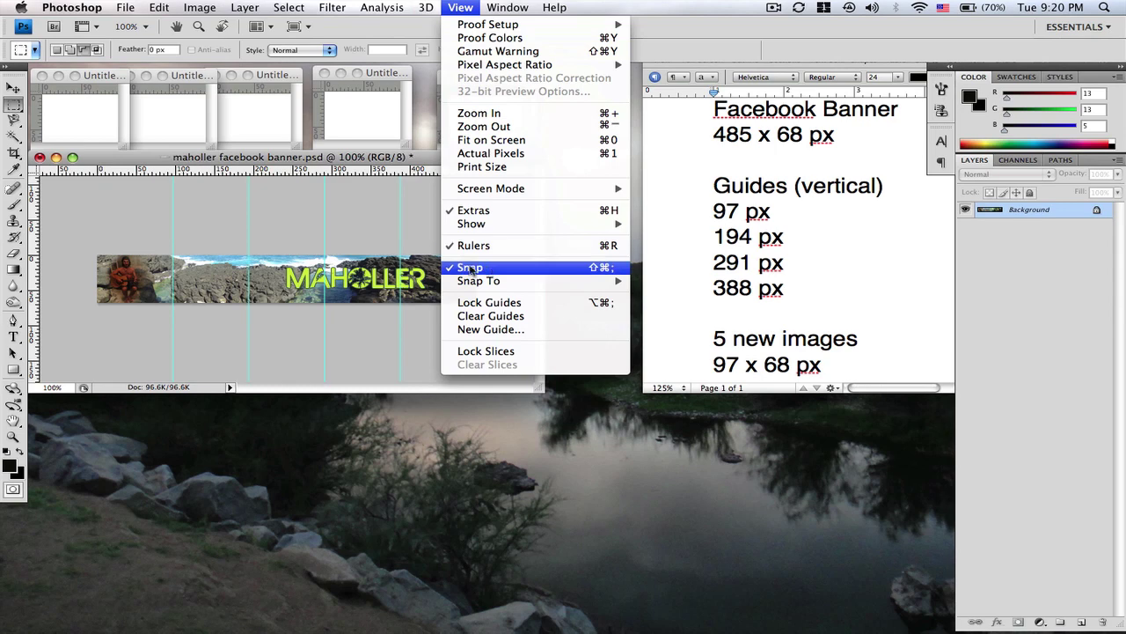
{"action": "left_click", "coordinate": [15, 105]}
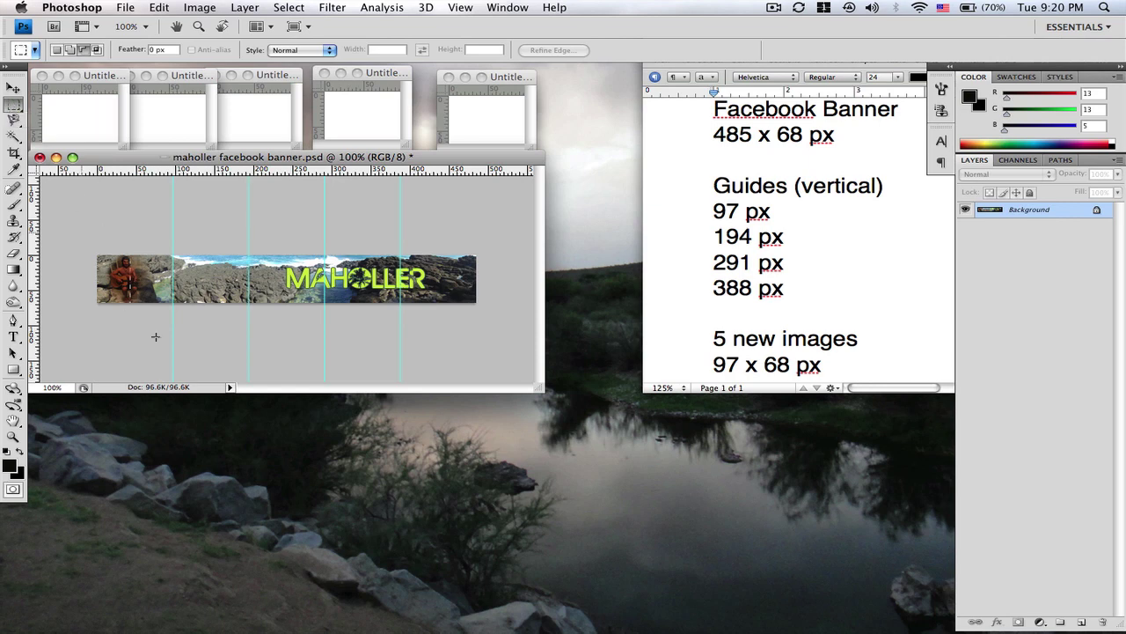
{"action": "left_click_drag", "start_coordinate": [95, 254], "coordinate": [175, 356]}
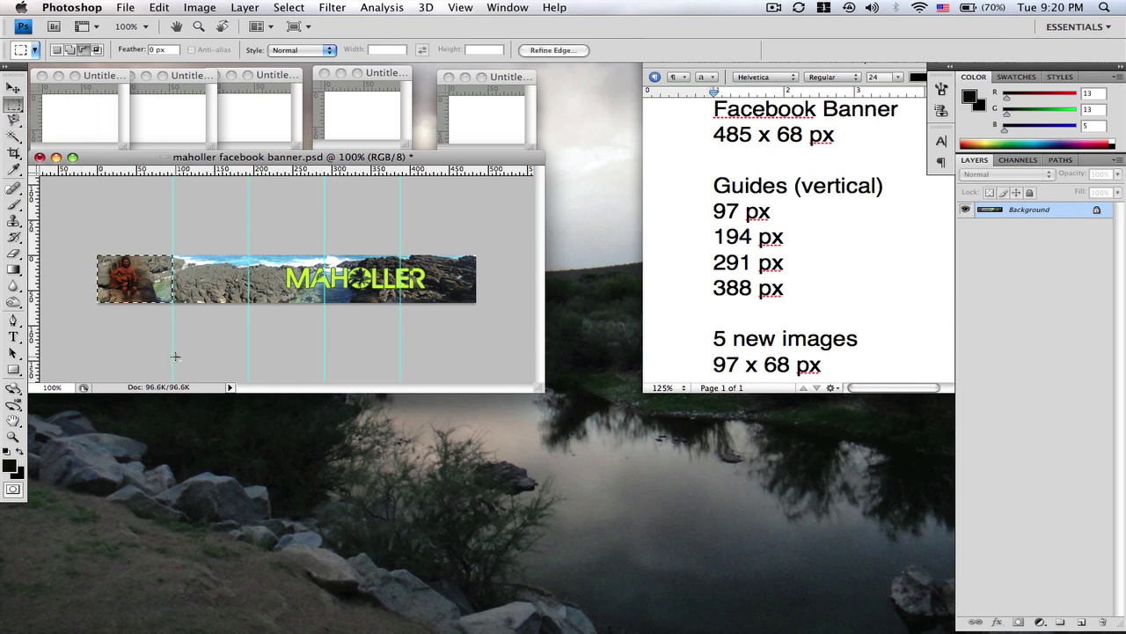
{"action": "left_click", "coordinate": [98, 78]}
{"action": "key", "text": "super+v"}
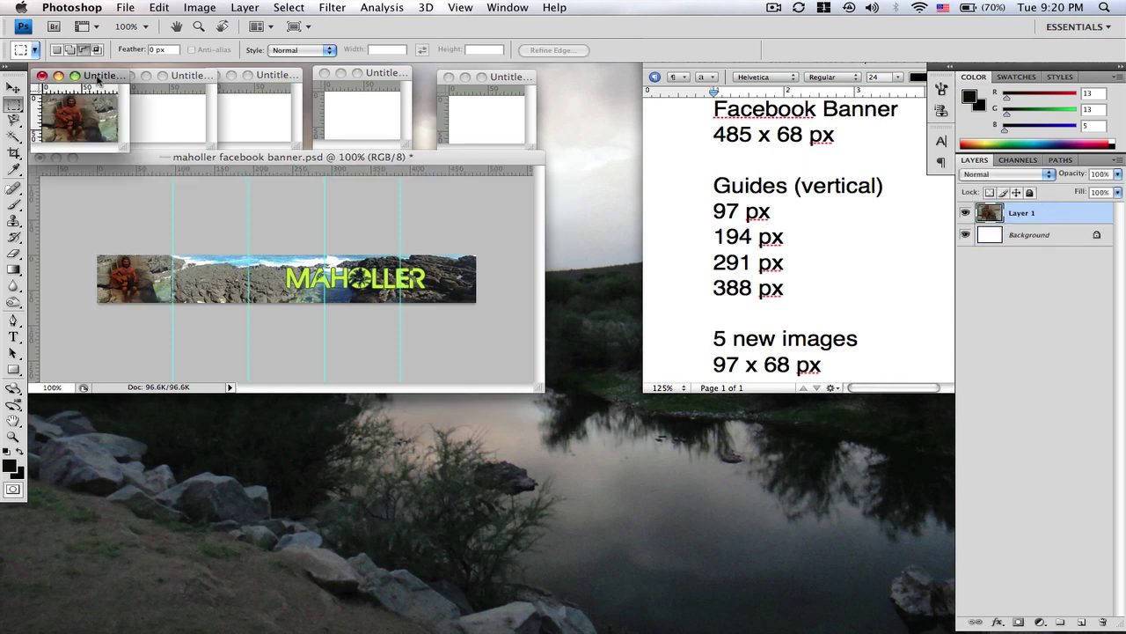
Step: Copy the second and third banner slices into the second and third blank documents
{"action": "left_click", "coordinate": [155, 193]}
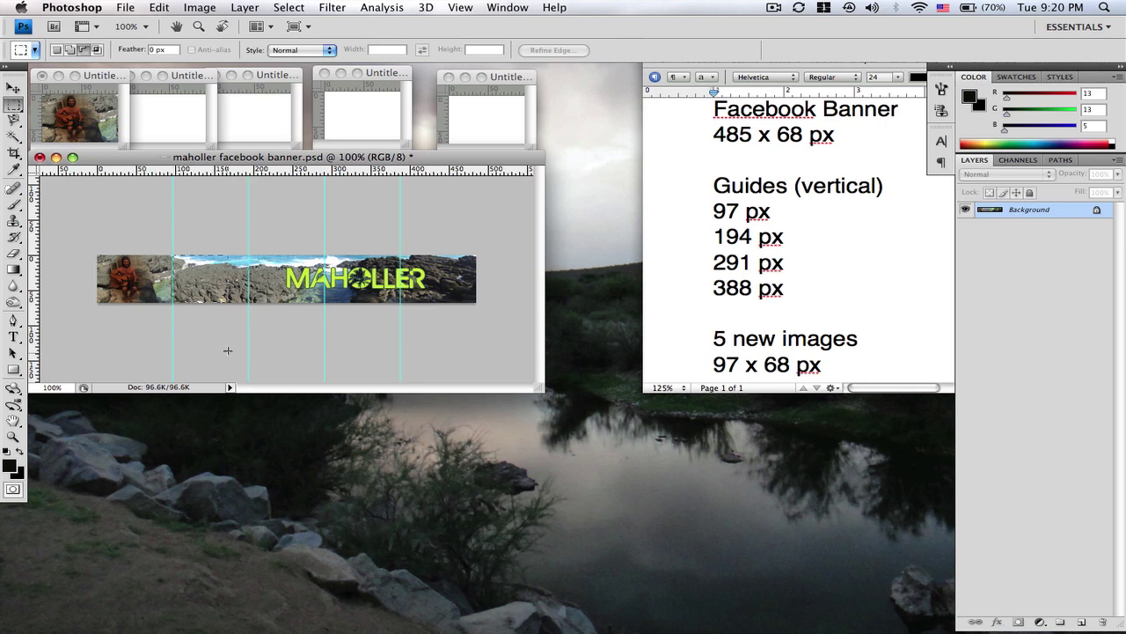
{"action": "left_click_drag", "start_coordinate": [227, 350], "coordinate": [250, 356]}
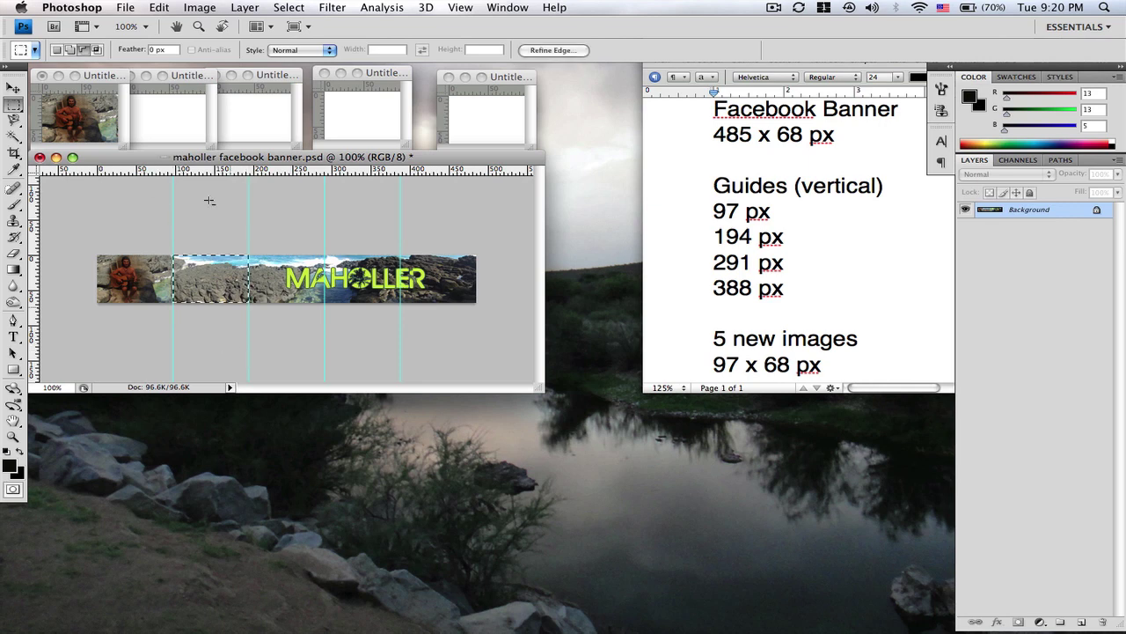
{"action": "key", "text": "super+c"}
{"action": "left_click", "coordinate": [160, 95]}
{"action": "key", "text": "super+v"}
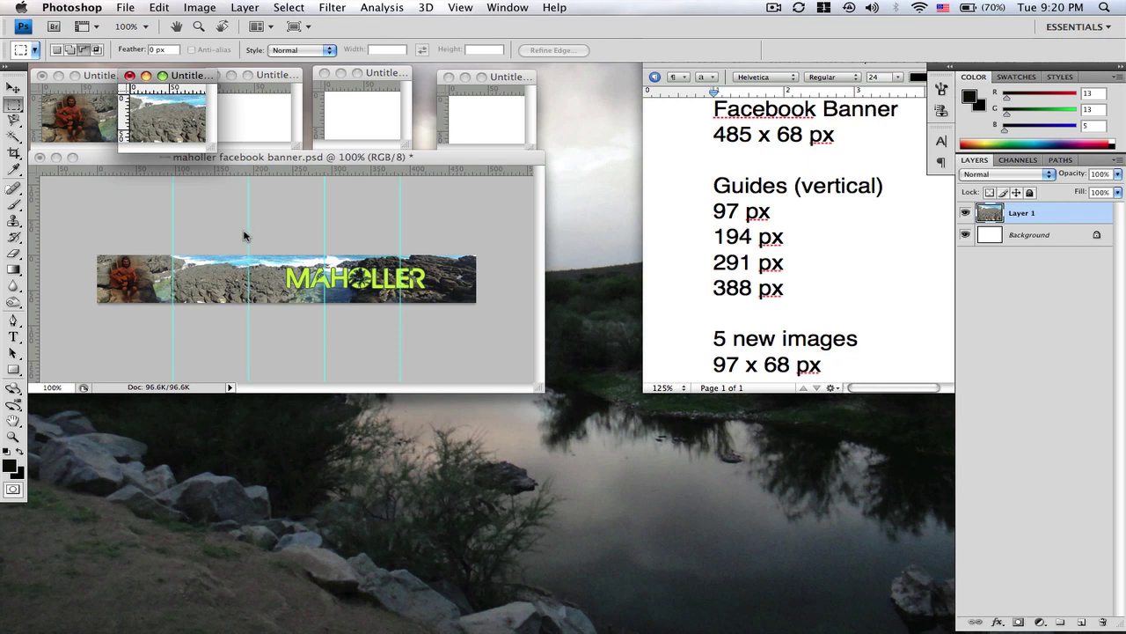
{"action": "left_click", "coordinate": [245, 235]}
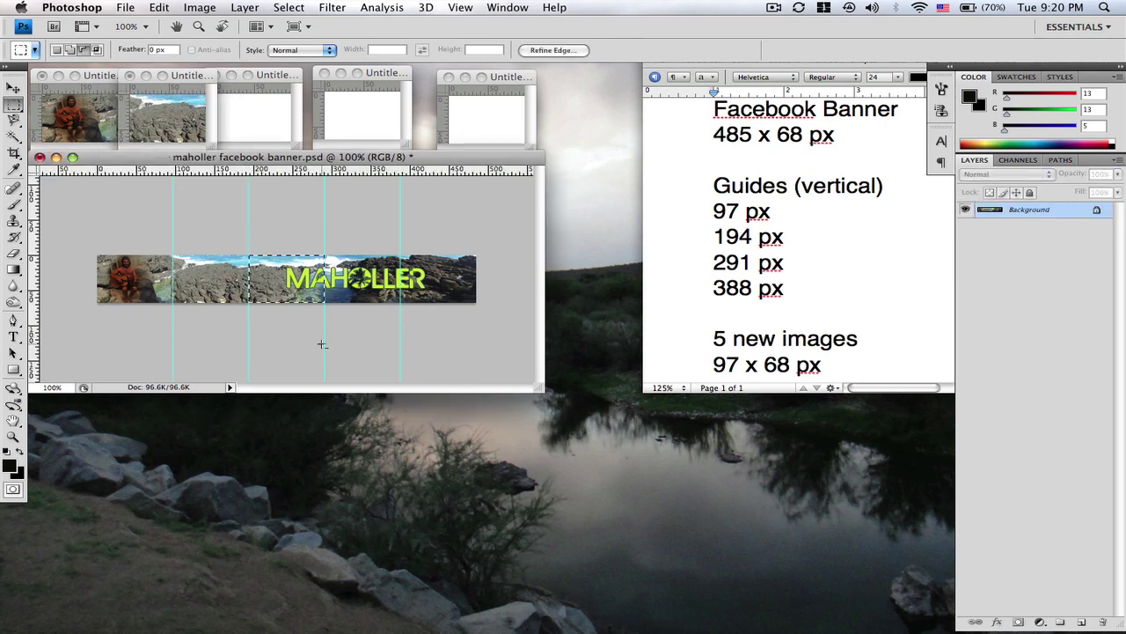
{"action": "left_click", "coordinate": [247, 103]}
{"action": "key", "text": "super+v"}
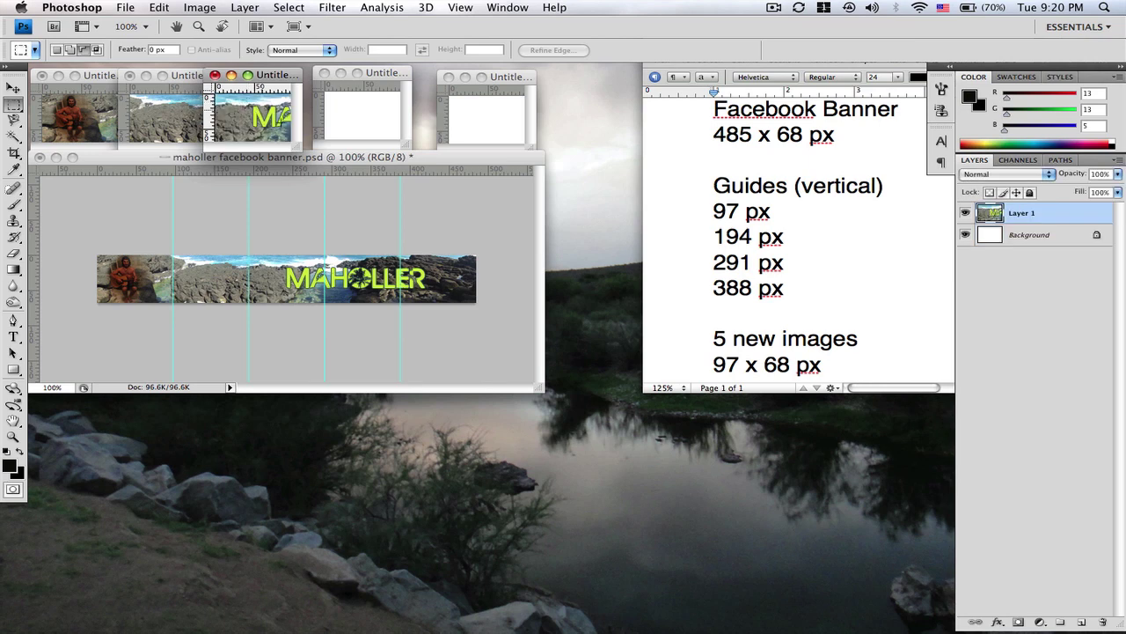
Step: Copy the fourth and fifth banner slices into the fourth and fifth blank documents
{"action": "left_click", "coordinate": [324, 216]}
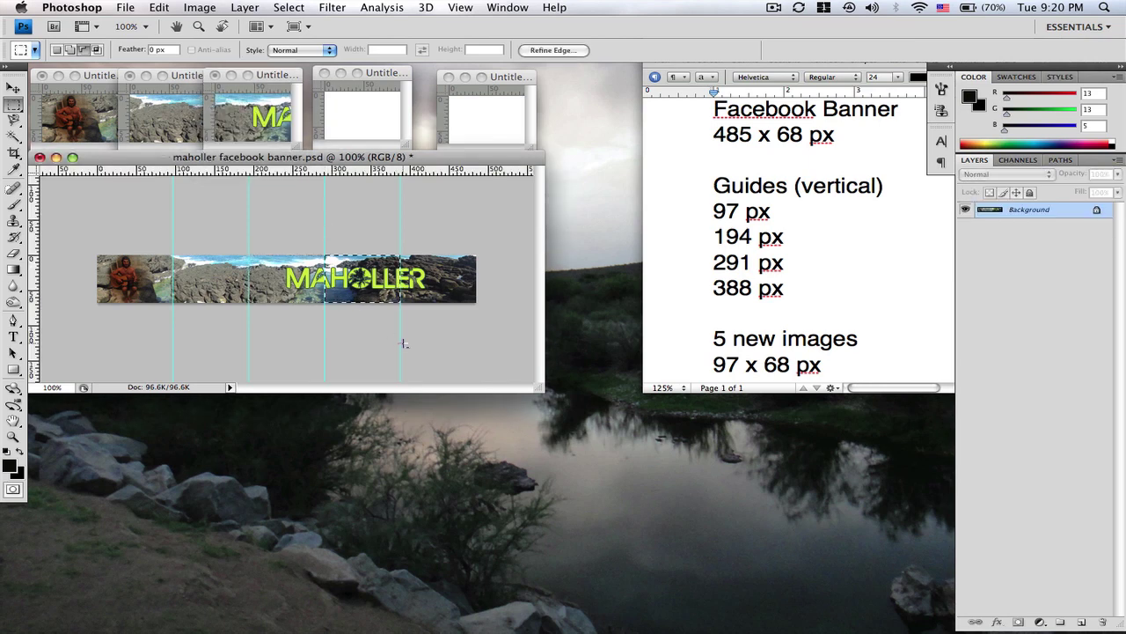
{"action": "left_click", "coordinate": [358, 118]}
{"action": "key", "text": "super+v"}
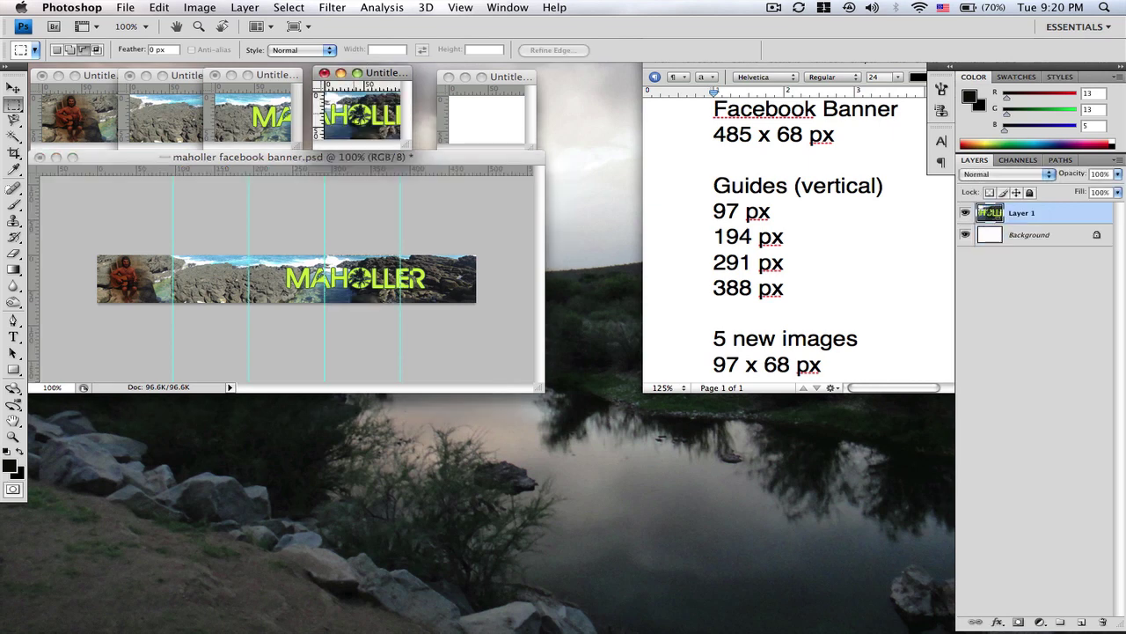
{"action": "left_click", "coordinate": [405, 229]}
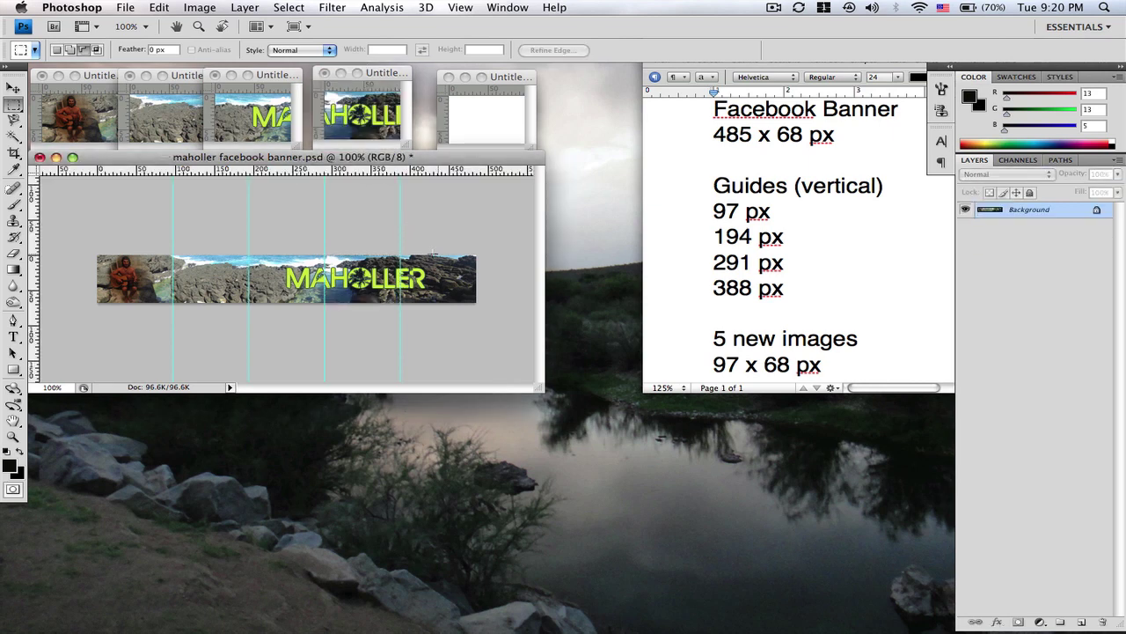
{"action": "left_click_drag", "start_coordinate": [465, 334], "coordinate": [502, 352]}
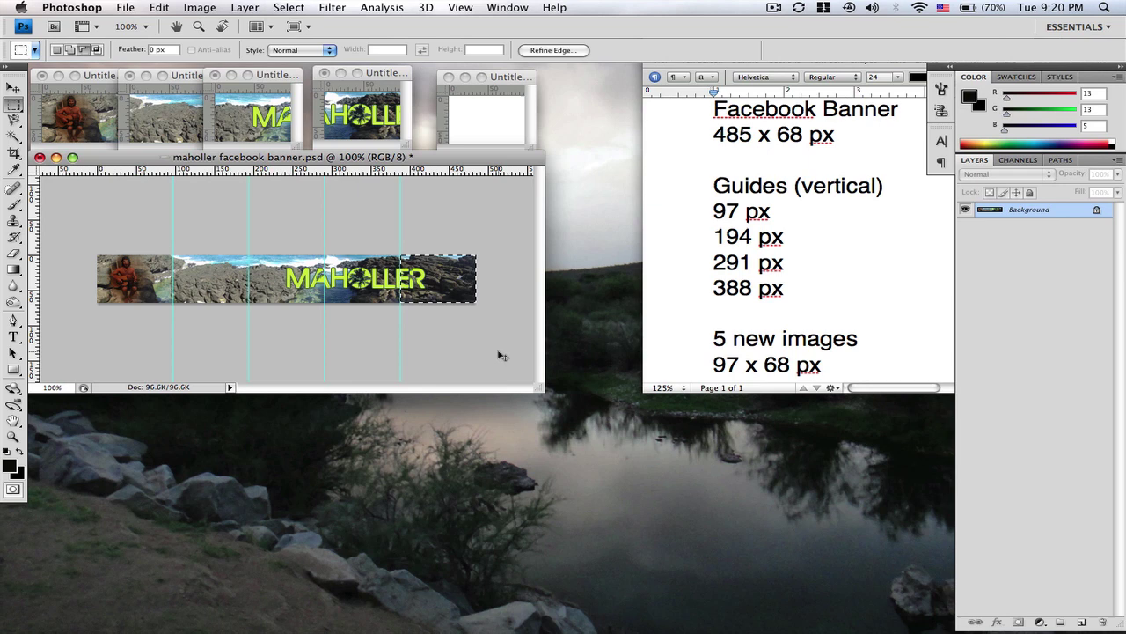
{"action": "left_click", "coordinate": [503, 76]}
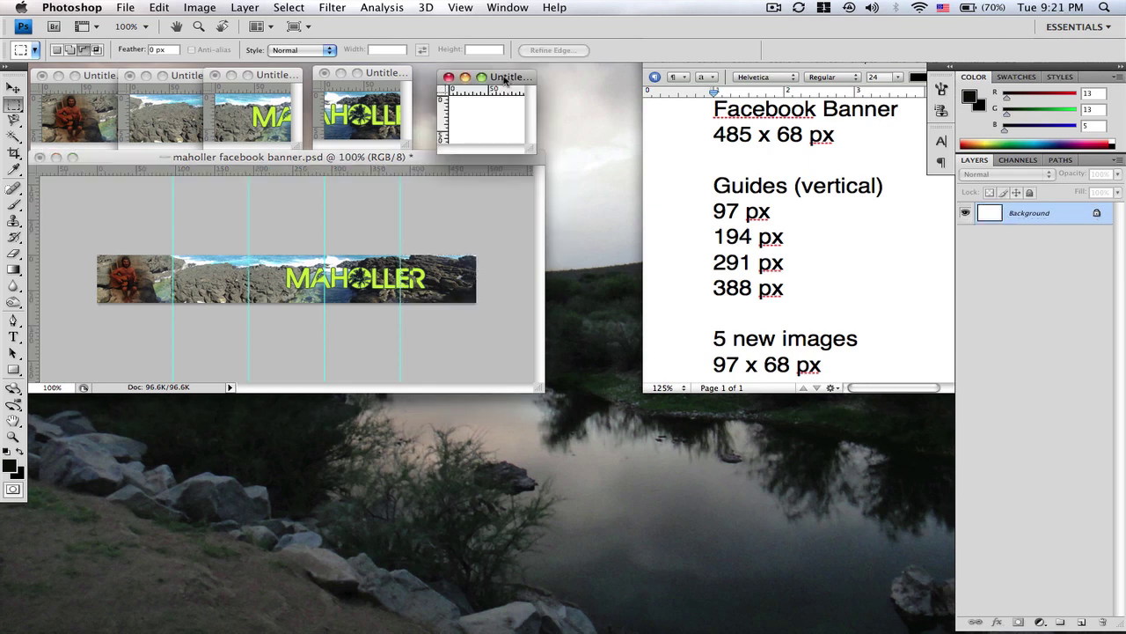
{"action": "key", "text": "super+v"}
{"action": "left_click", "coordinate": [95, 79]}
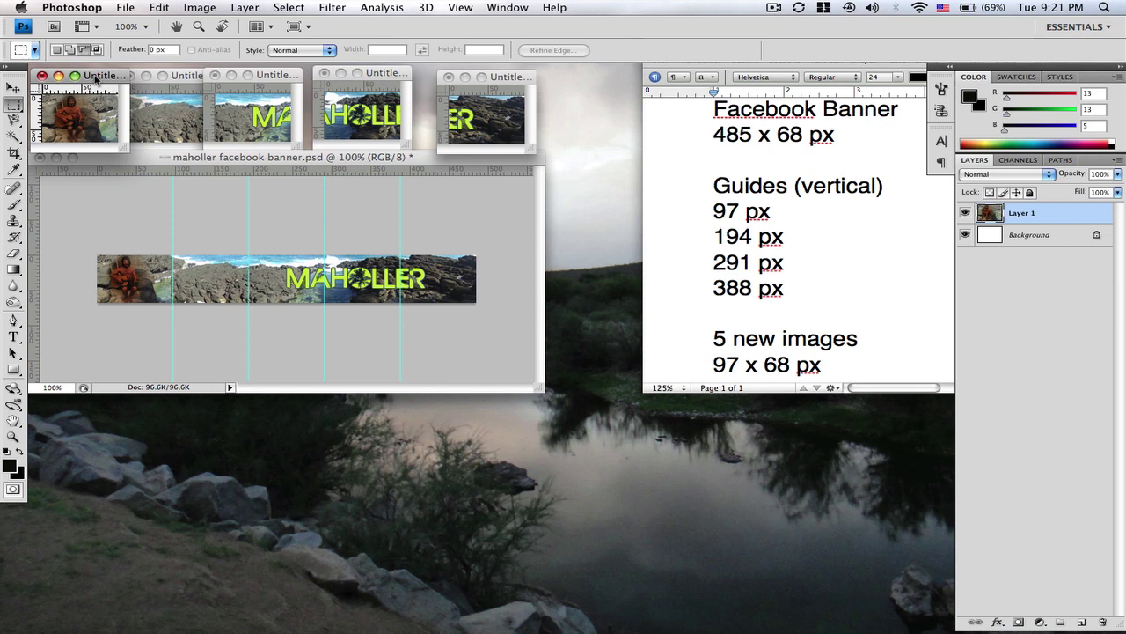
Step: Save the first slice to the Desktop as ban1.jpg at maximum JPEG quality
{"action": "key", "text": "super+s"}
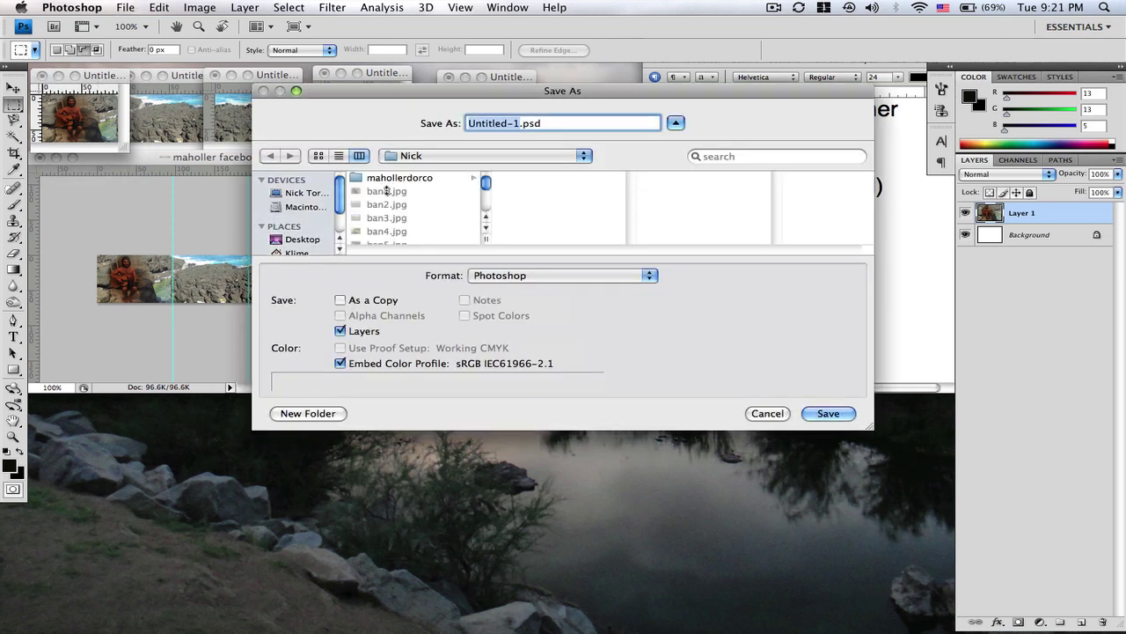
{"action": "left_click", "coordinate": [322, 239]}
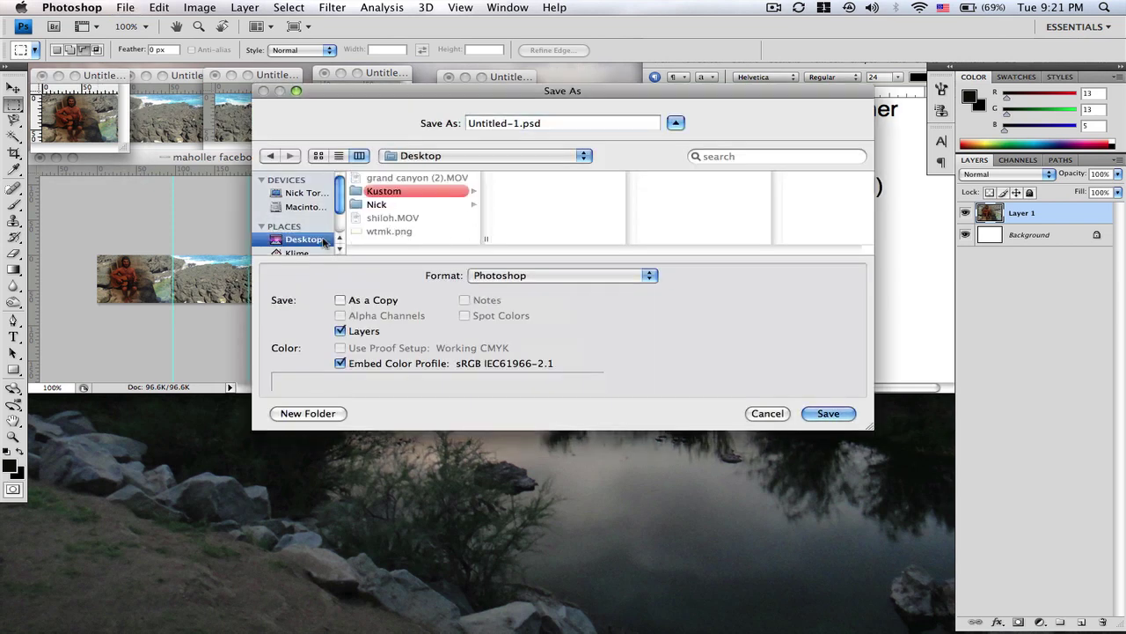
{"action": "left_click", "coordinate": [507, 276]}
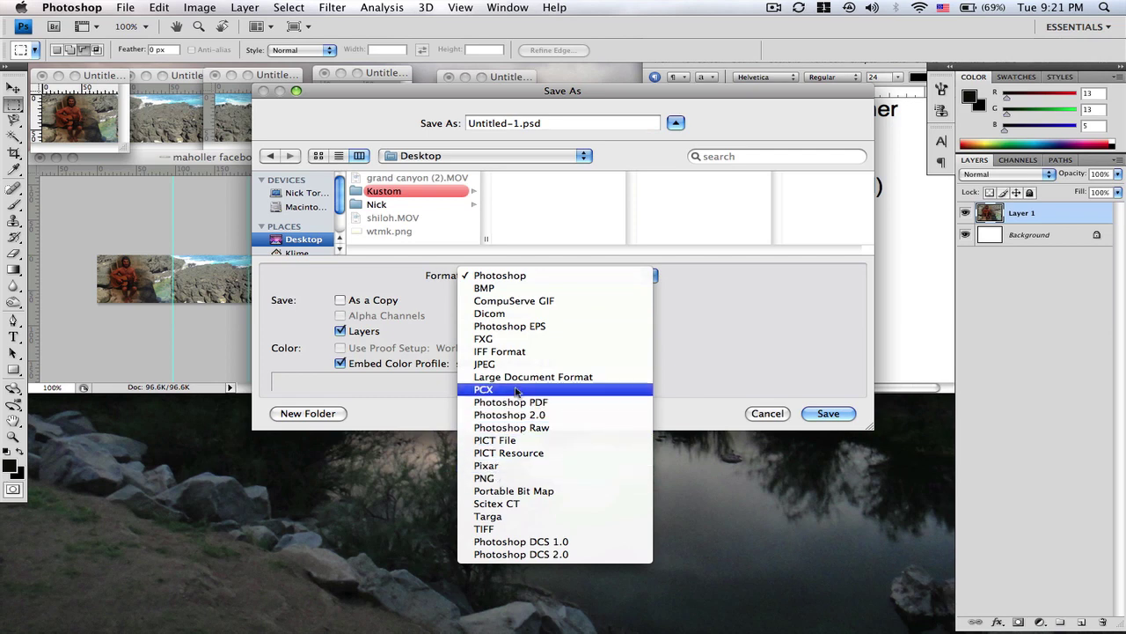
{"action": "left_click", "coordinate": [518, 364]}
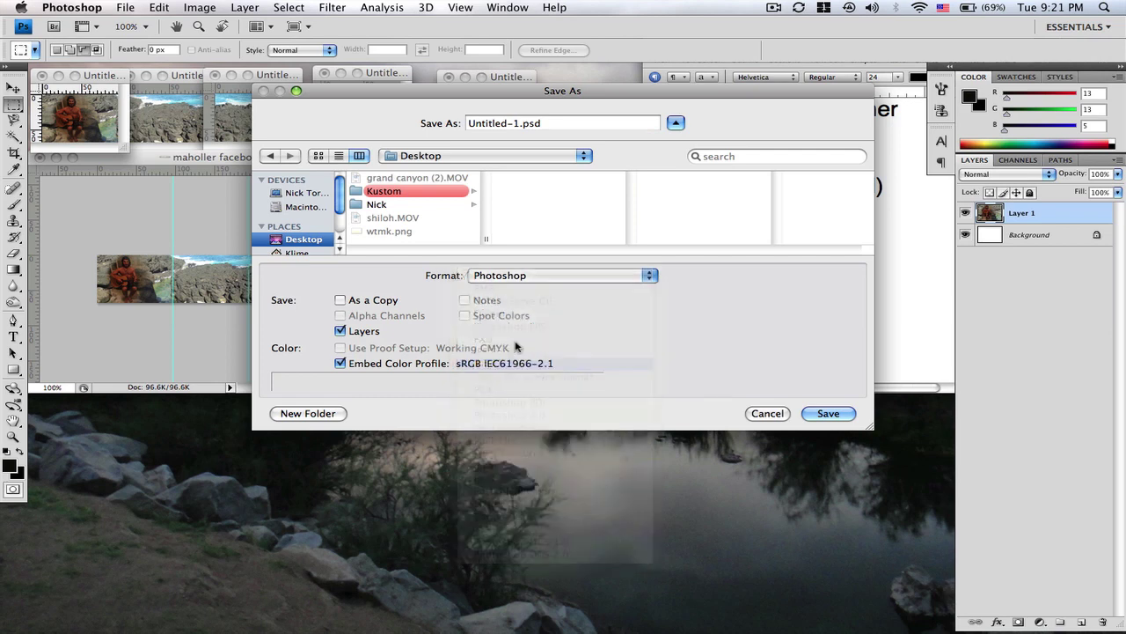
{"action": "double_click", "coordinate": [510, 125]}
{"action": "type", "text": "ba"}
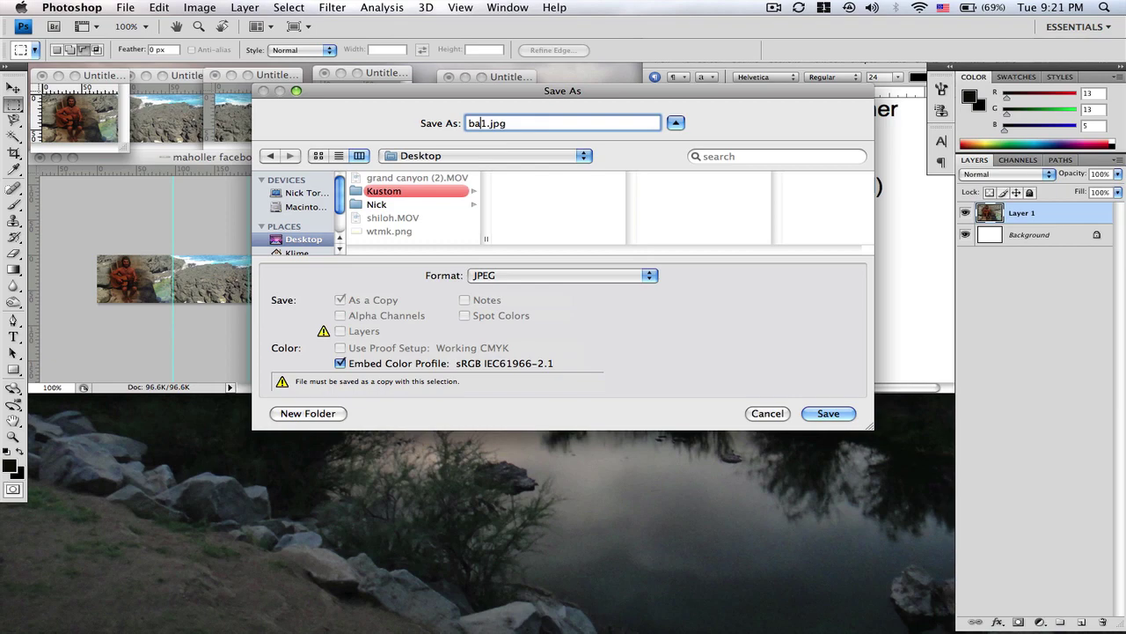
{"action": "type", "text": "n"}
{"action": "left_click", "coordinate": [814, 412]}
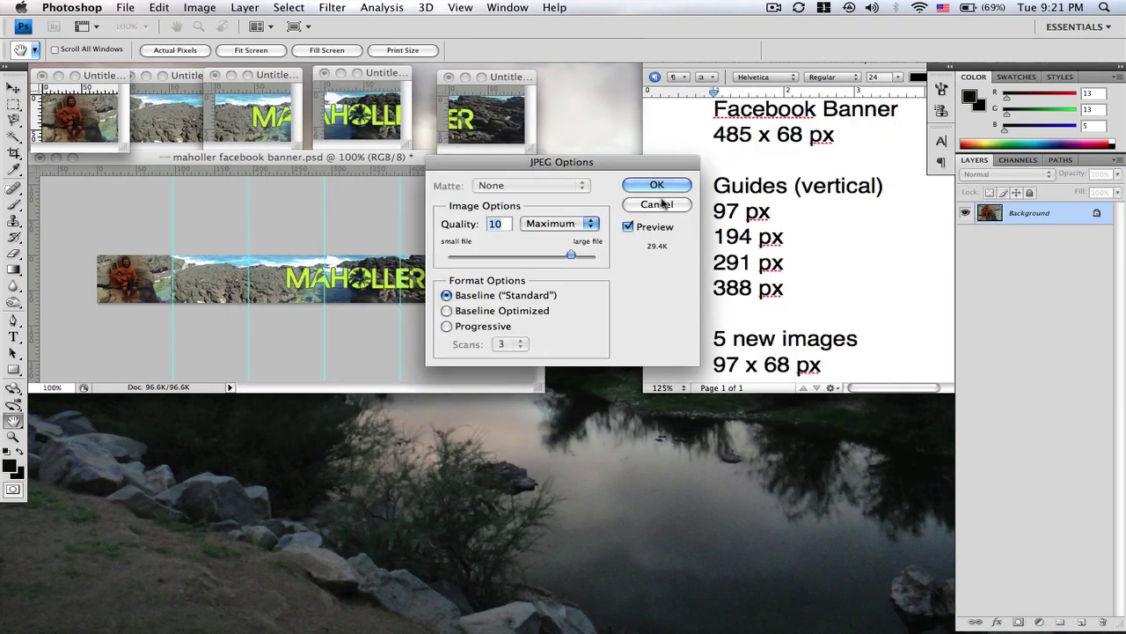
{"action": "left_click", "coordinate": [663, 204]}
{"action": "left_click", "coordinate": [185, 76]}
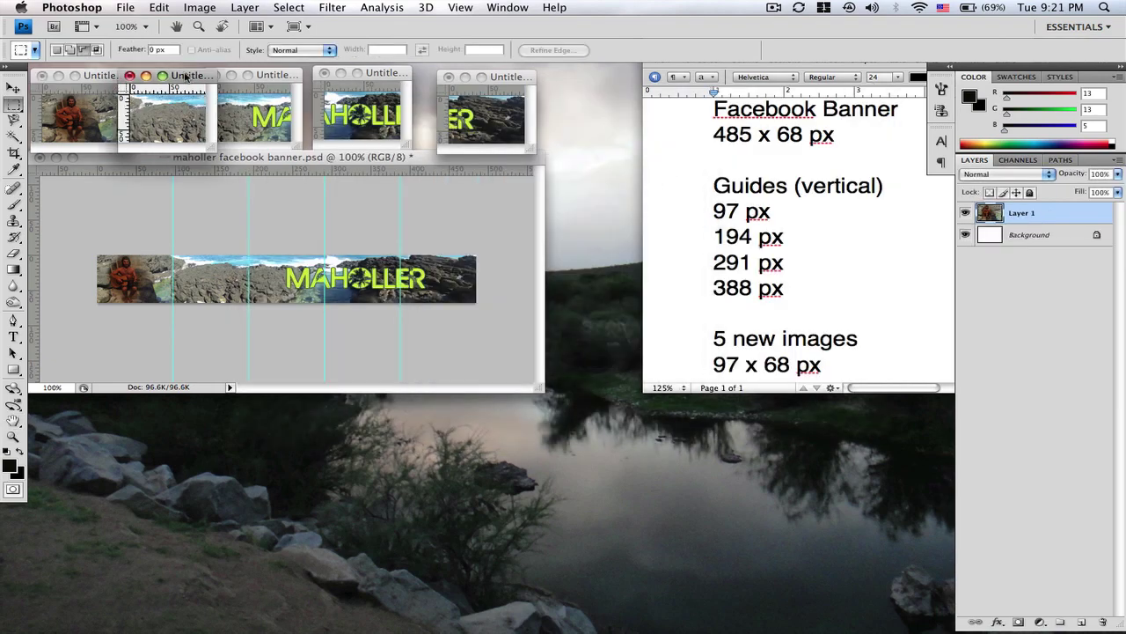
Step: Save the second piece as the JPEG ban2.jpg
{"action": "key", "text": "super+s"}
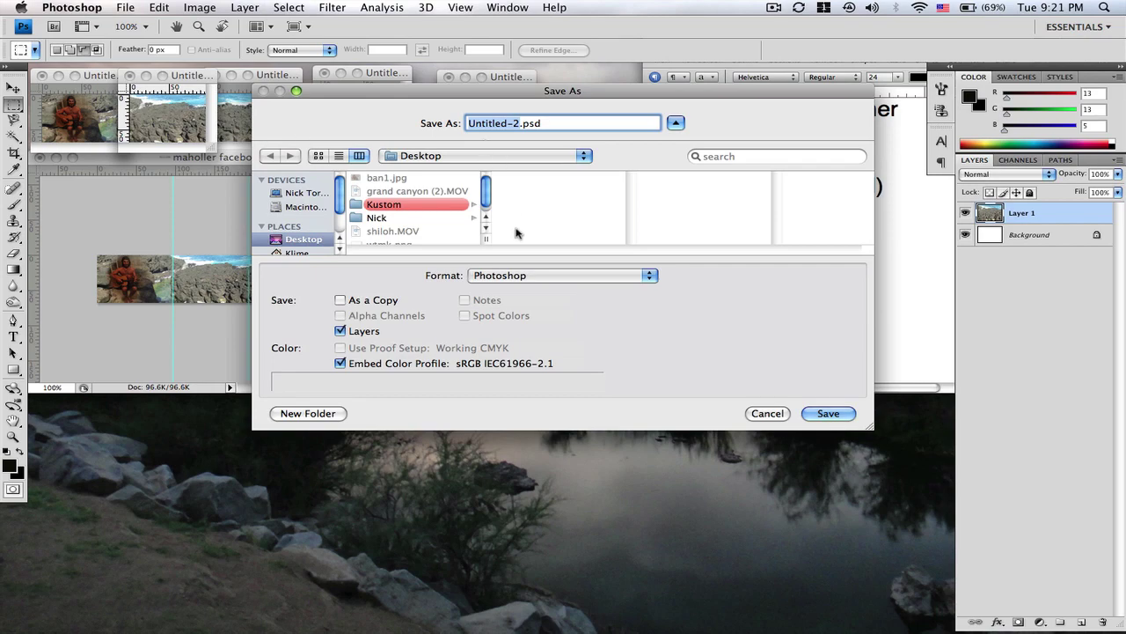
{"action": "left_click", "coordinate": [515, 275]}
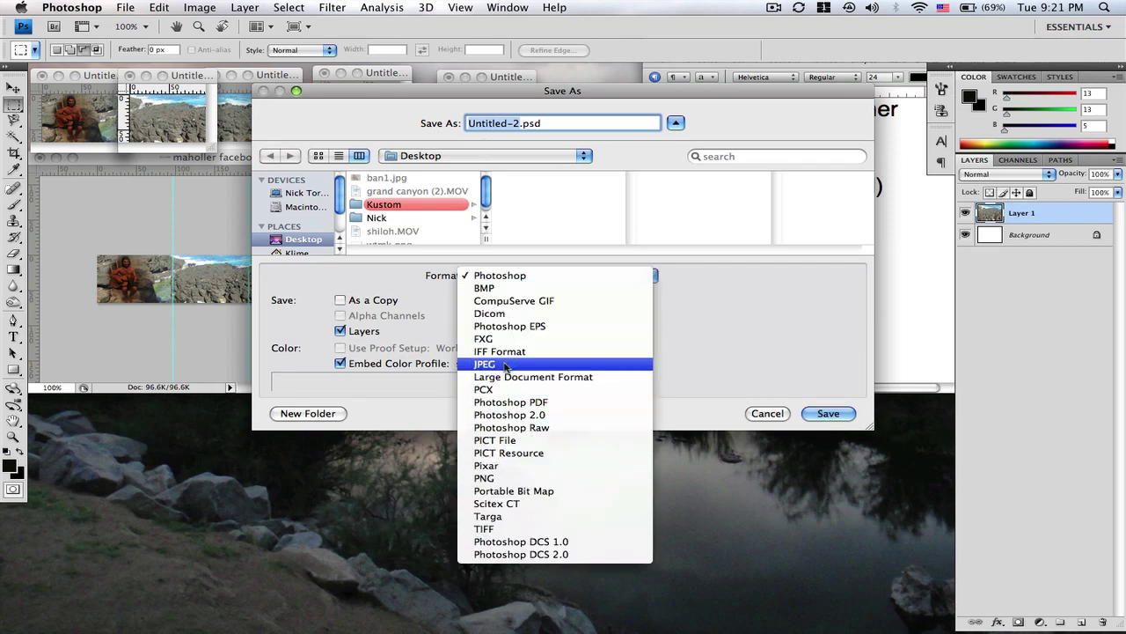
{"action": "left_click", "coordinate": [507, 367]}
{"action": "type", "text": "ban2.jpg"}
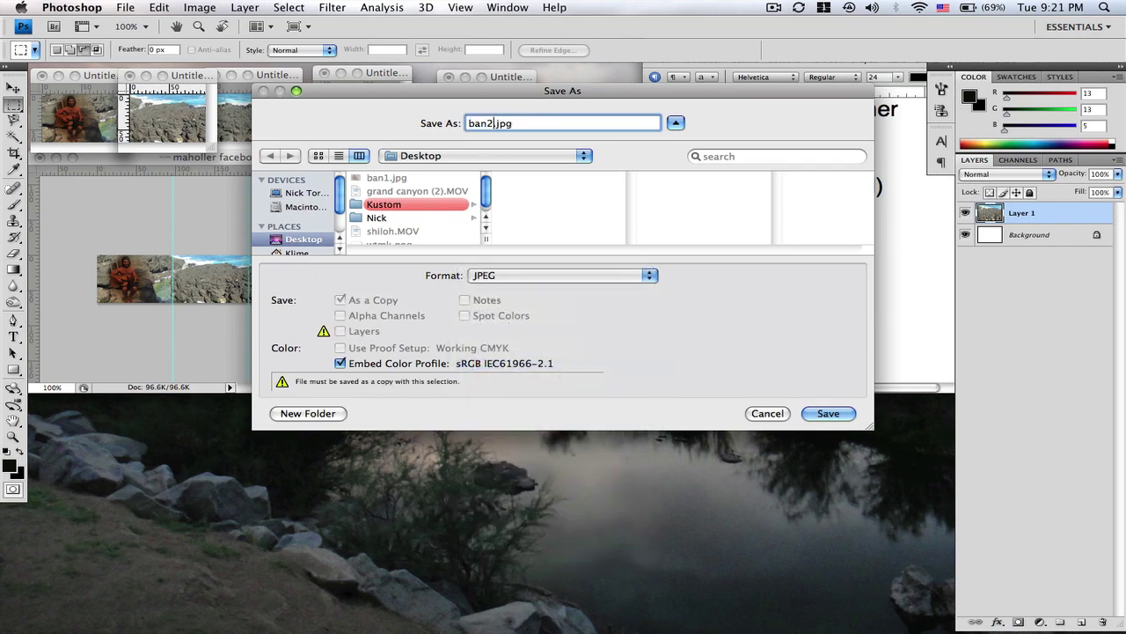
{"action": "key", "text": "Return"}
{"action": "key", "text": "Return"}
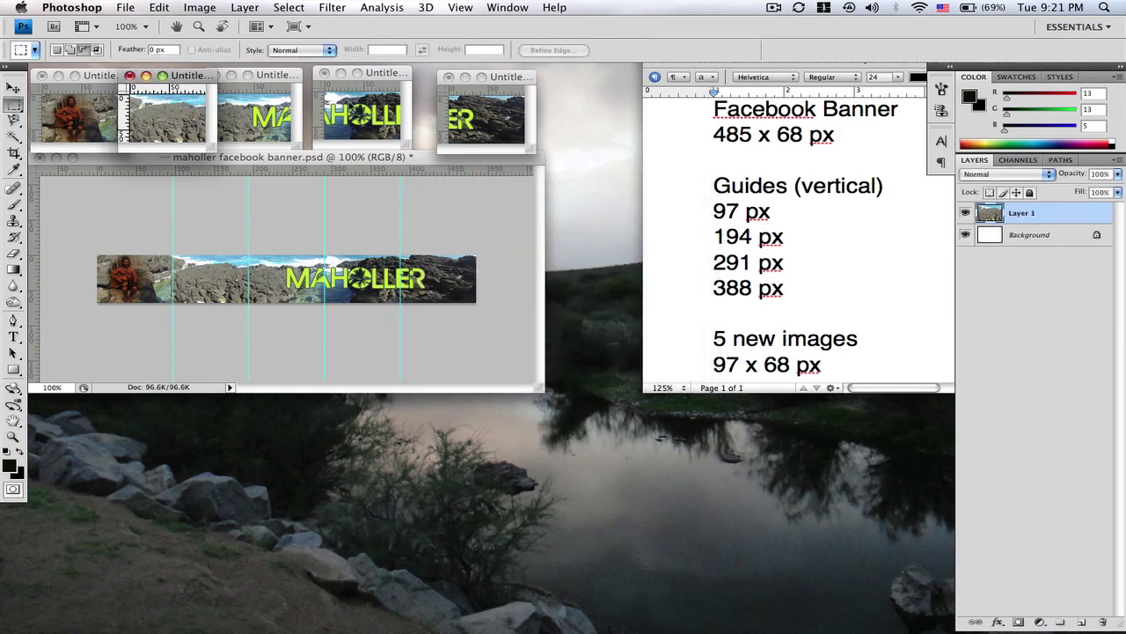
Step: Save the third piece as the JPEG ban3.jpg
{"action": "left_click", "coordinate": [275, 76]}
{"action": "key", "text": "super+s"}
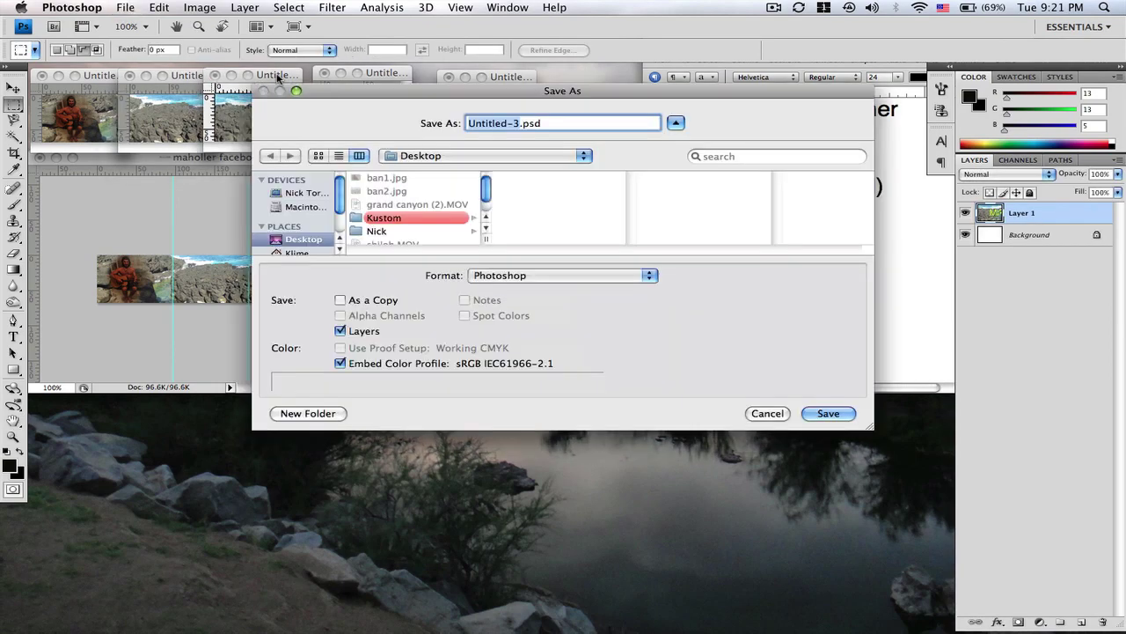
{"action": "left_click", "coordinate": [528, 275]}
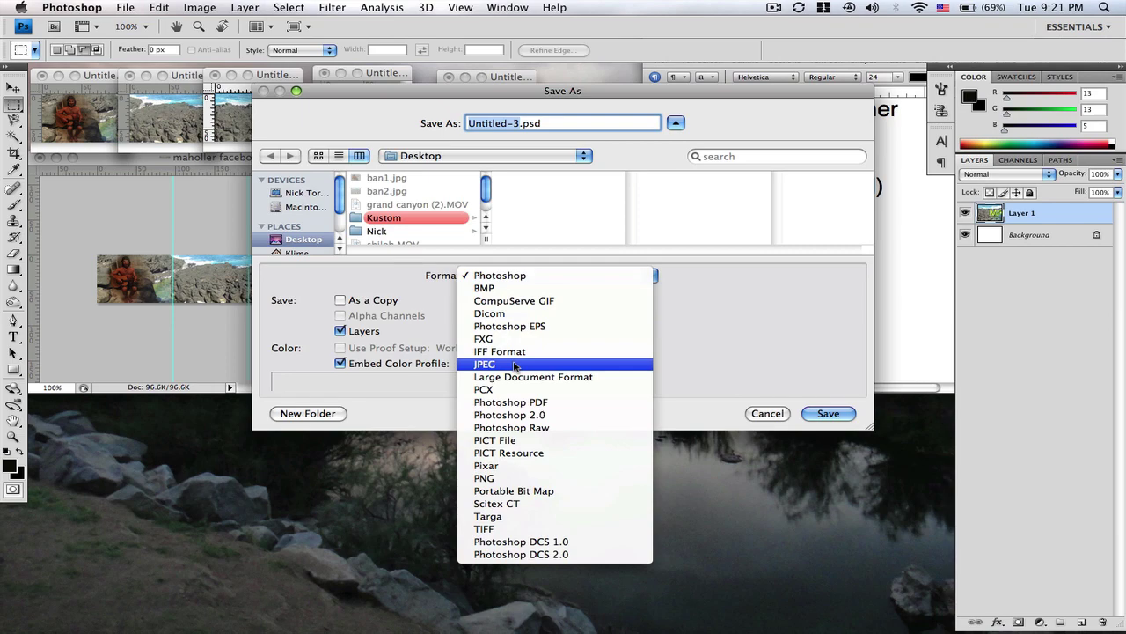
{"action": "left_click", "coordinate": [518, 368]}
{"action": "type", "text": "ban3.jpg"}
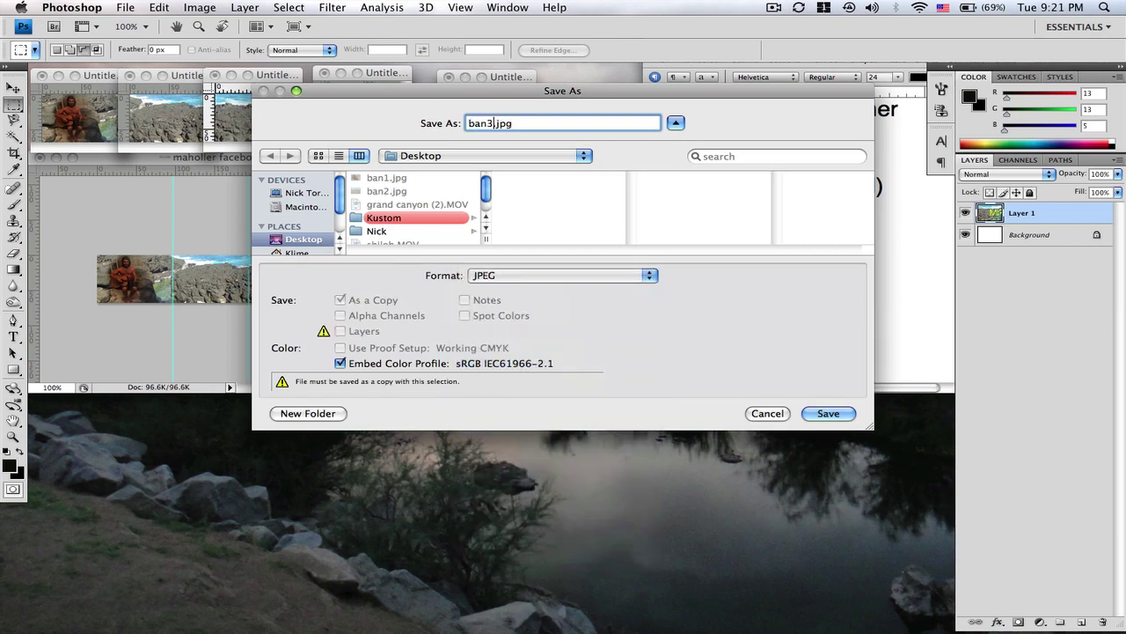
{"action": "key", "text": "Return"}
{"action": "key", "text": "Return"}
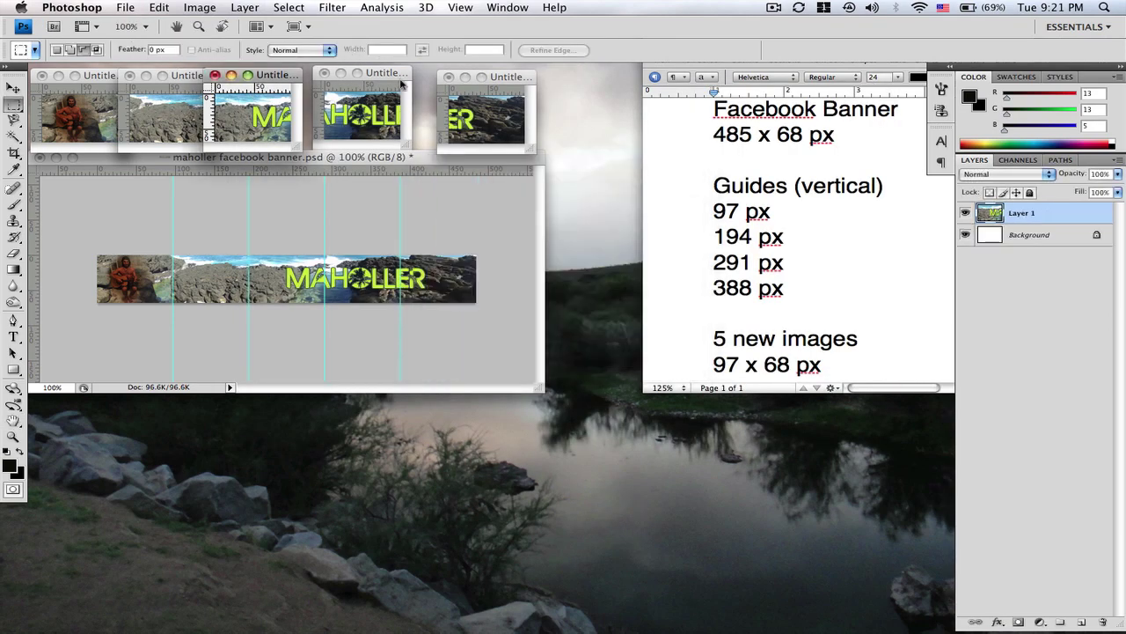
Step: Save the fourth piece as ban4.jpg at maximum JPEG quality
{"action": "left_click", "coordinate": [399, 78]}
{"action": "key", "text": "super+s"}
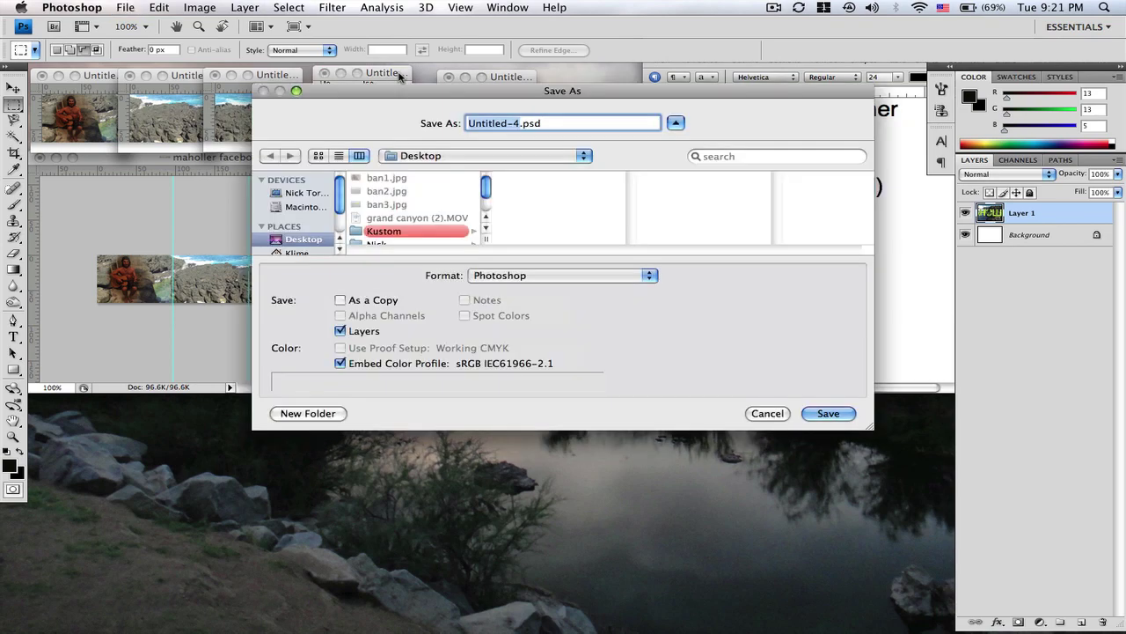
{"action": "left_click", "coordinate": [544, 276]}
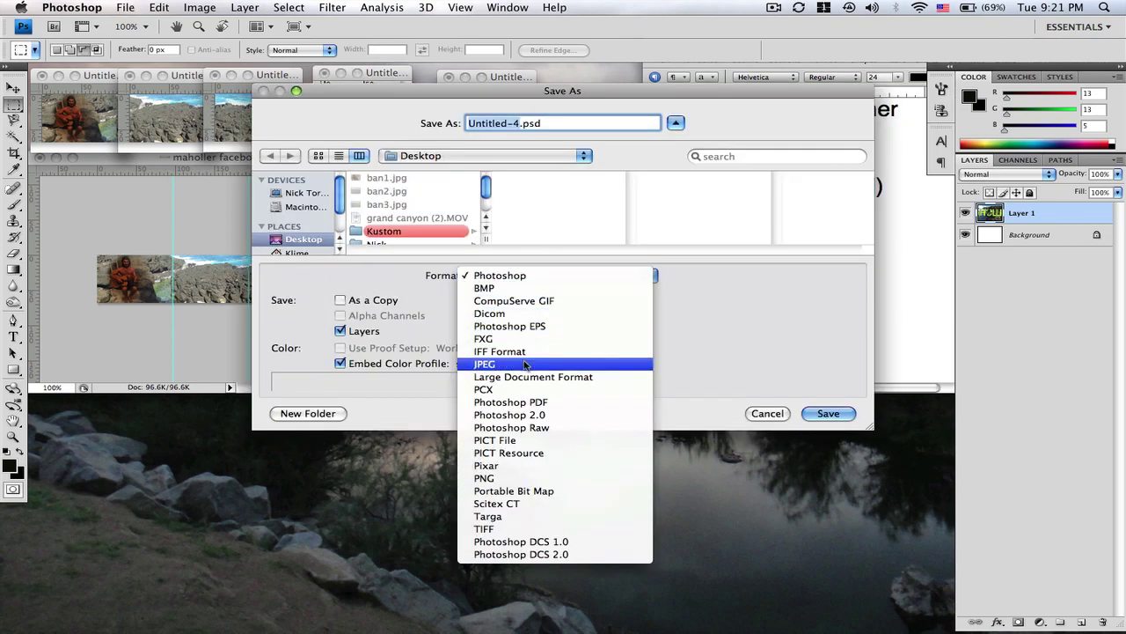
{"action": "left_click", "coordinate": [486, 363]}
{"action": "type", "text": "ban4.jpg"}
{"action": "key", "text": "Return"}
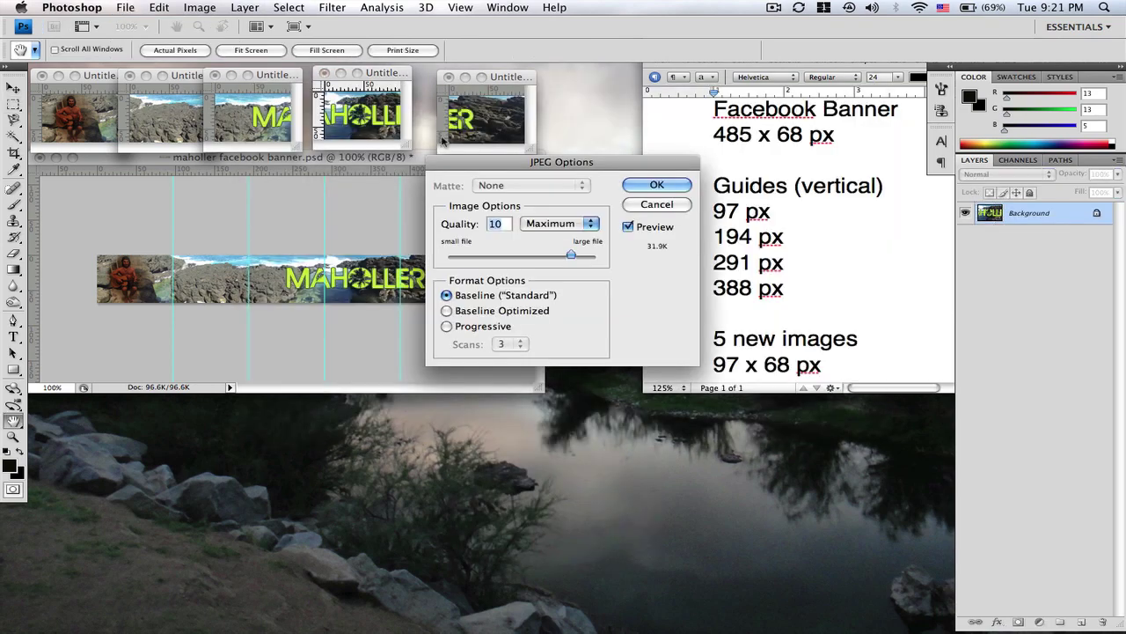
{"action": "key", "text": "Return"}
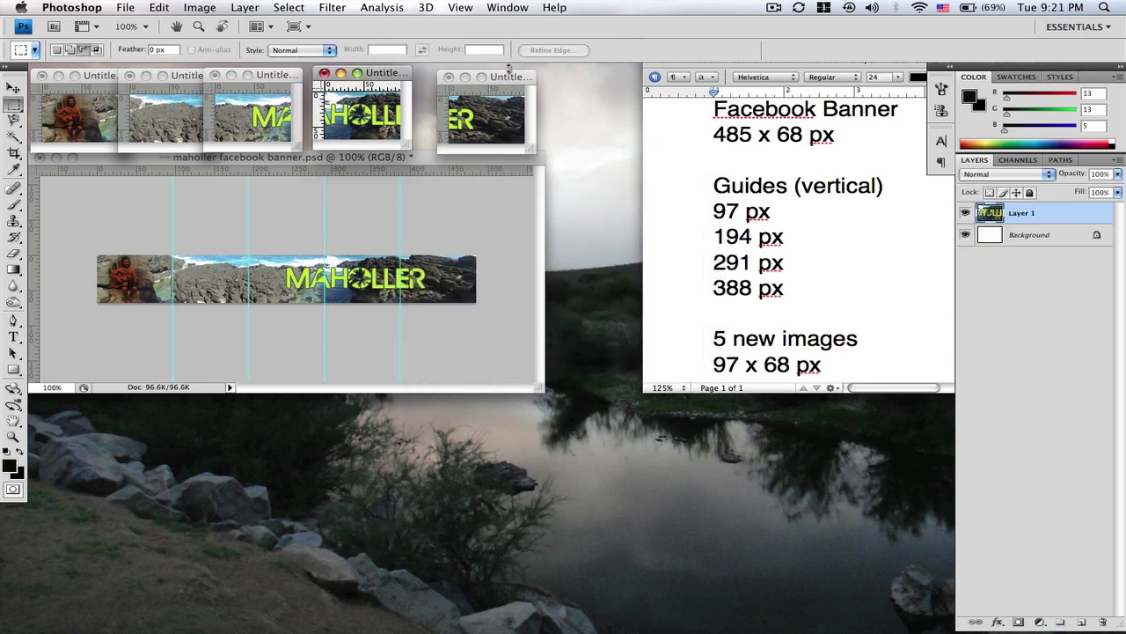
Step: Save the fifth piece as ban5.jpg at maximum JPEG quality
{"action": "left_click", "coordinate": [508, 79]}
{"action": "key", "text": "super+shift+s"}
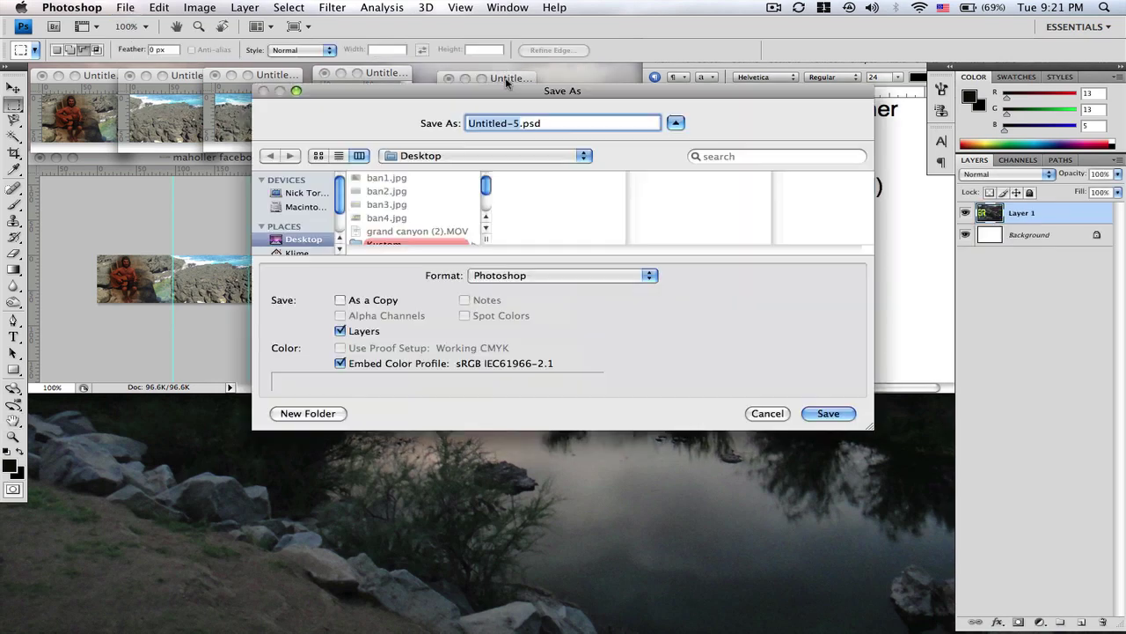
{"action": "left_click", "coordinate": [520, 277]}
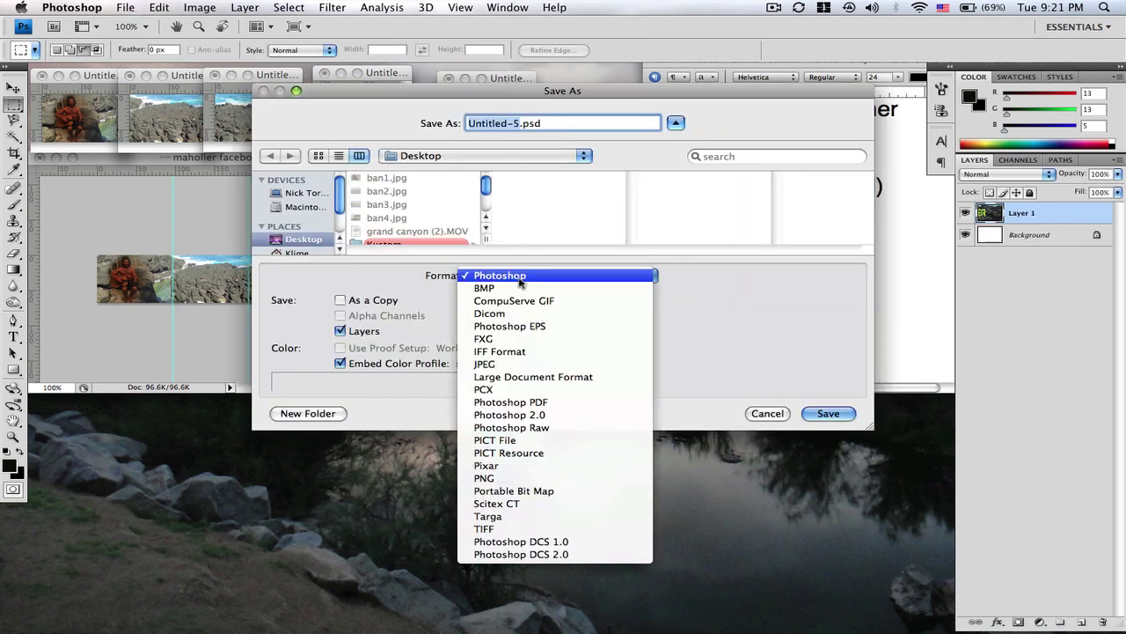
{"action": "left_click", "coordinate": [516, 364]}
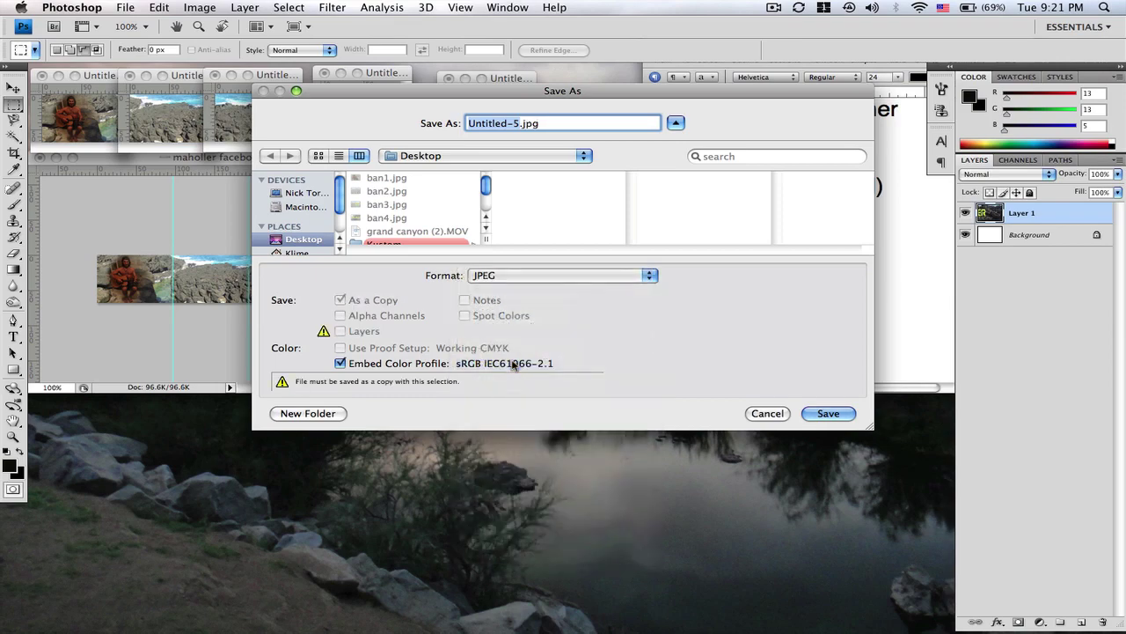
{"action": "type", "text": "ban"}
{"action": "type", "text": "5"}
{"action": "key", "text": "Return"}
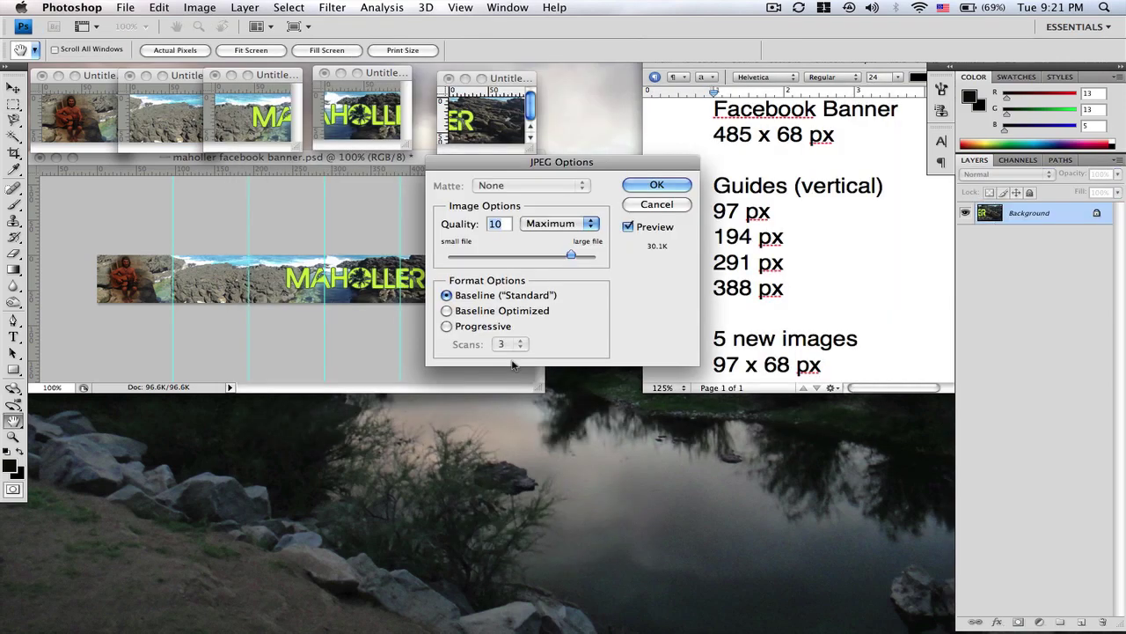
{"action": "left_click", "coordinate": [671, 183]}
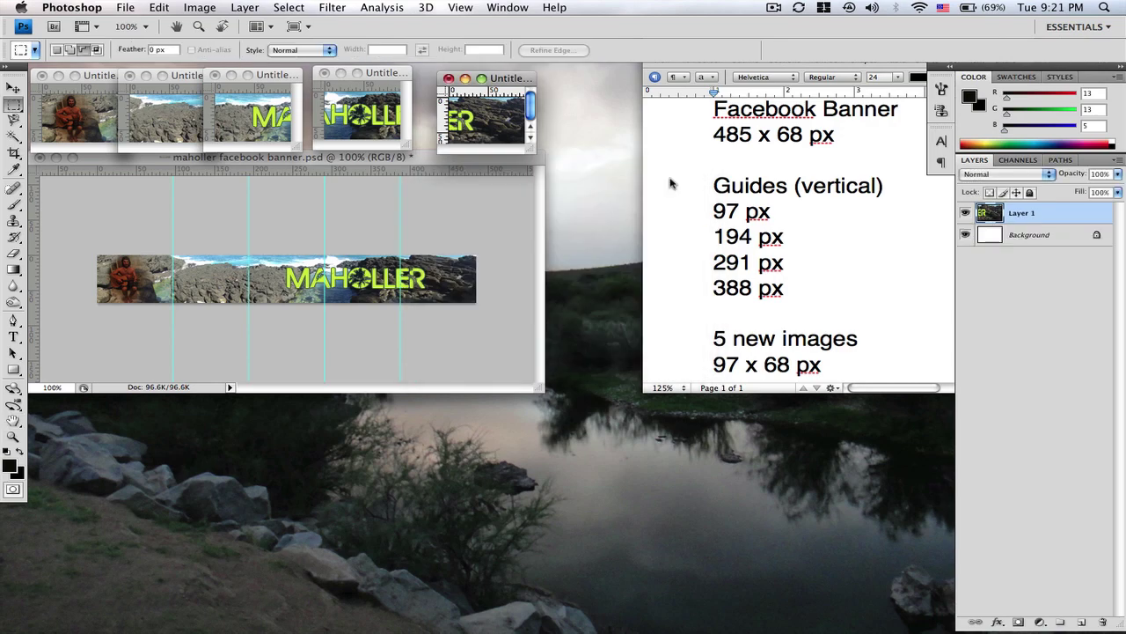
Step: Check the desktop for ban1–ban5.jpg, then switch to the Firefox space showing the Facebook profile
{"action": "key", "text": "F11"}
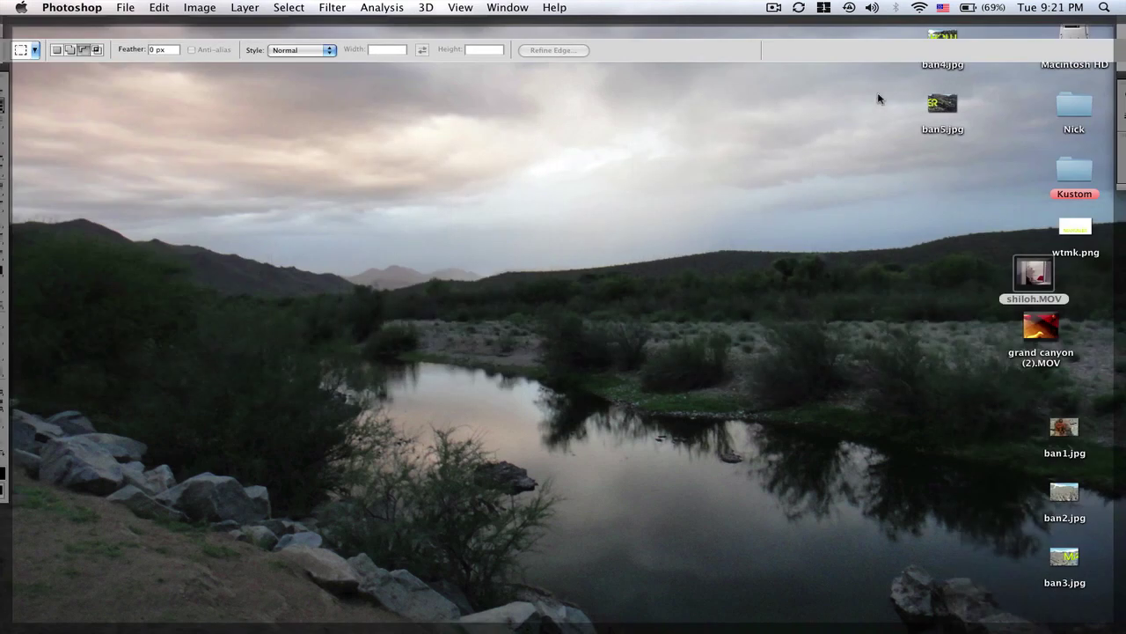
{"action": "key", "text": "F8"}
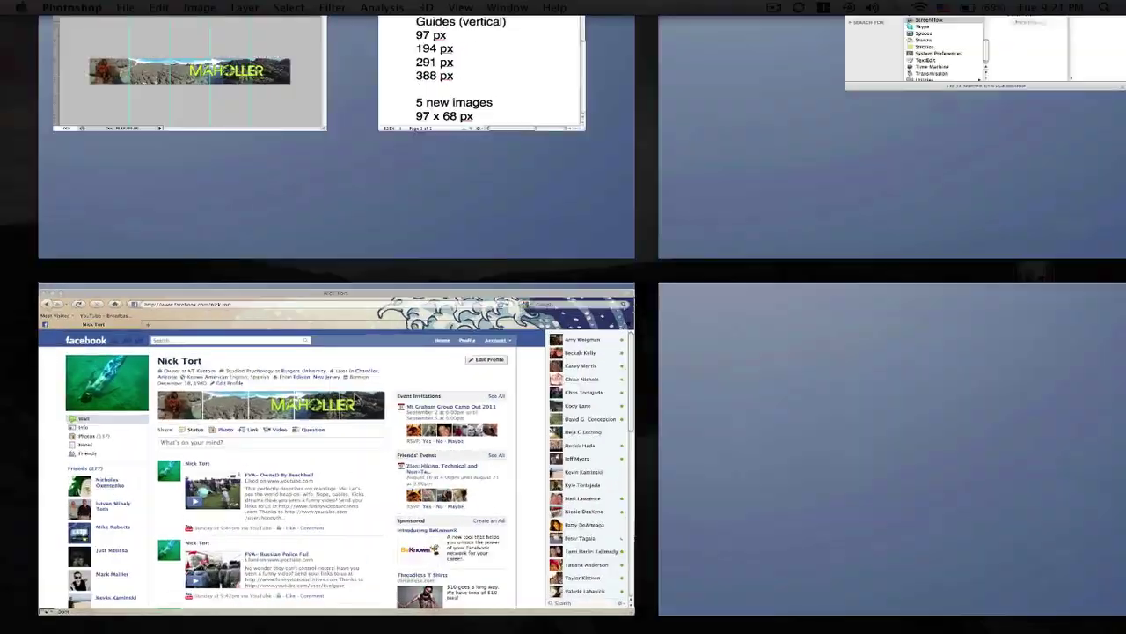
{"action": "key", "text": "F8"}
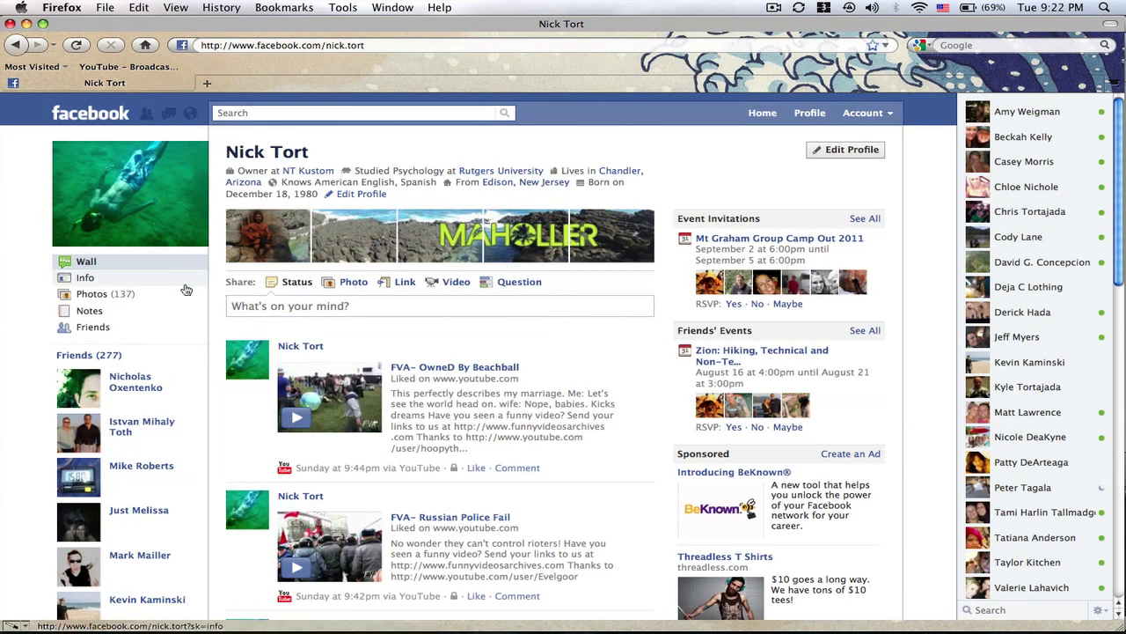
Step: From the profile's photos, choose ban1.jpg through ban5.jpg on the Desktop for upload
{"action": "left_click", "coordinate": [92, 293]}
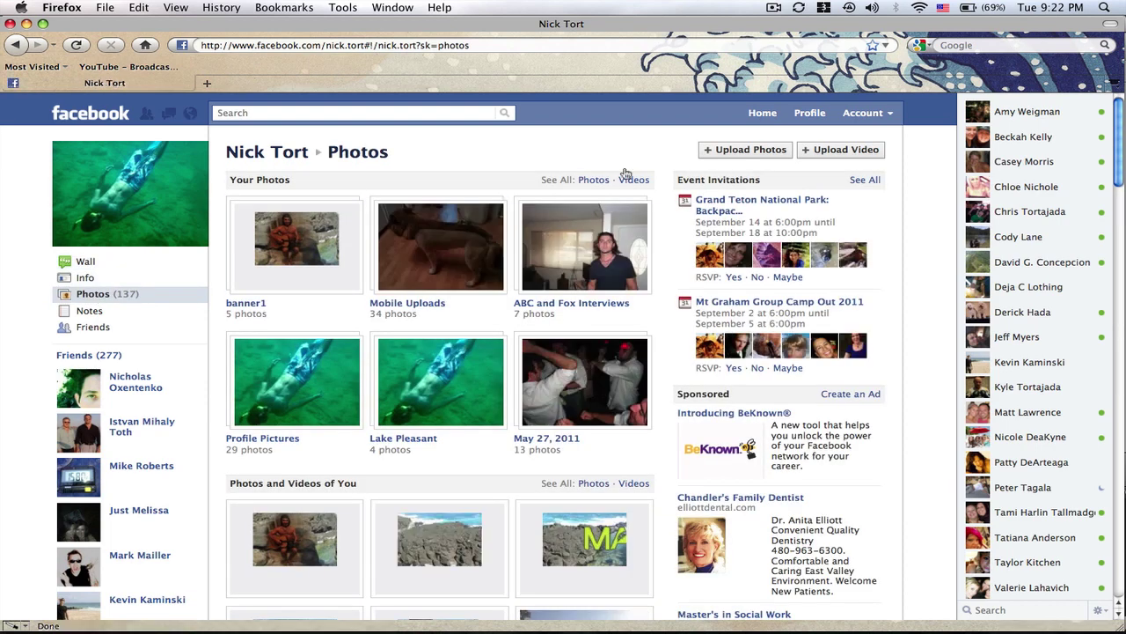
{"action": "left_click", "coordinate": [745, 151]}
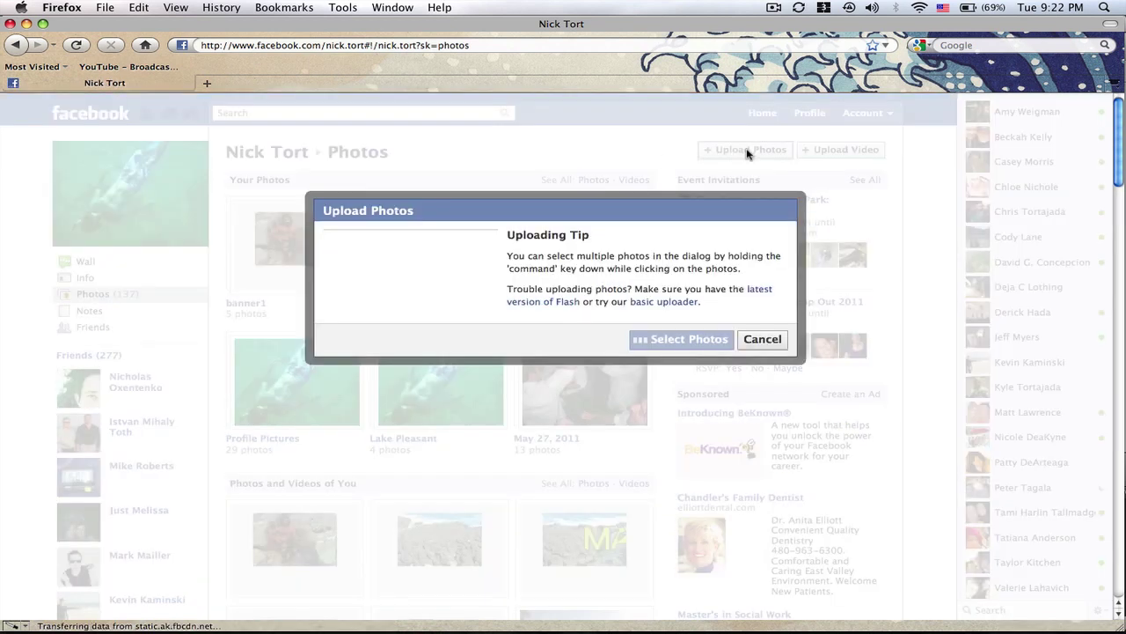
{"action": "left_click", "coordinate": [702, 386]}
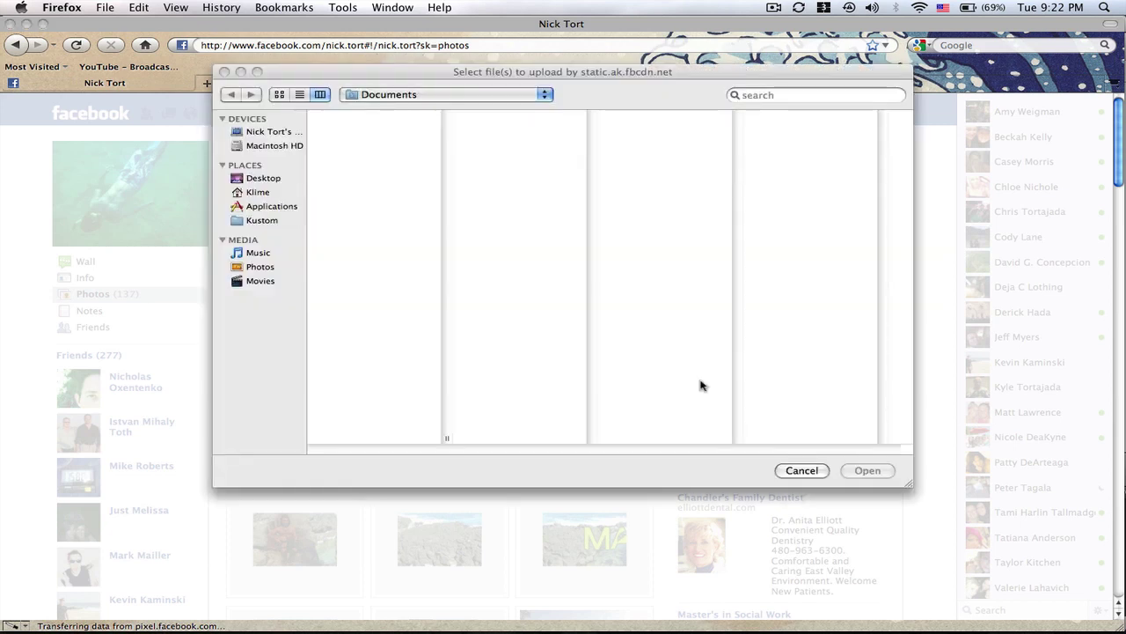
{"action": "left_click", "coordinate": [264, 179]}
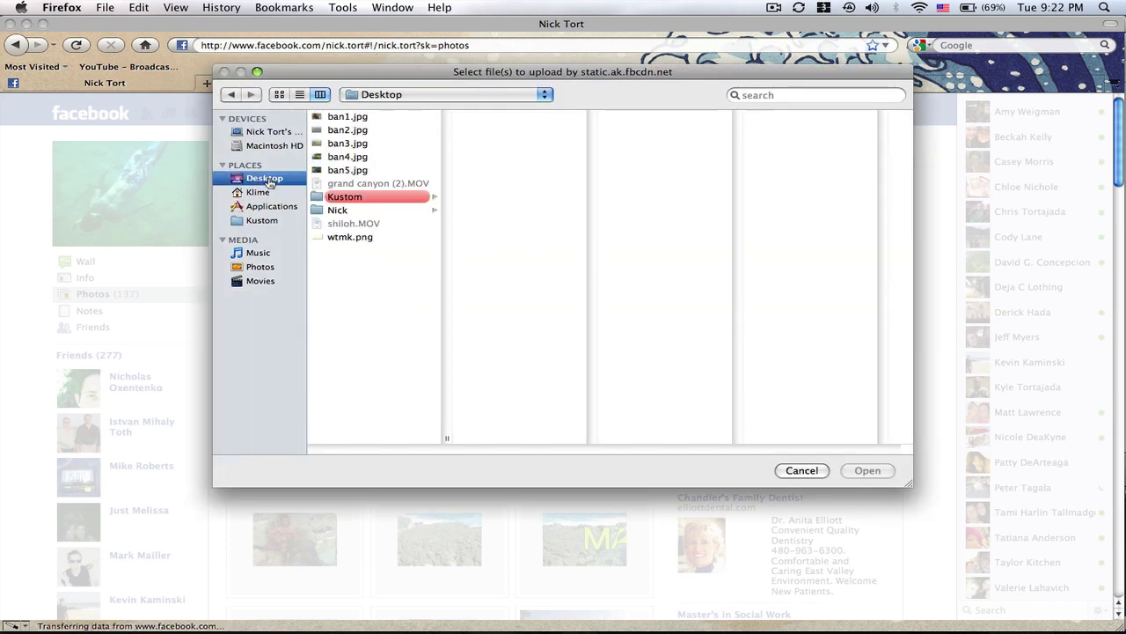
{"action": "left_click", "coordinate": [356, 117]}
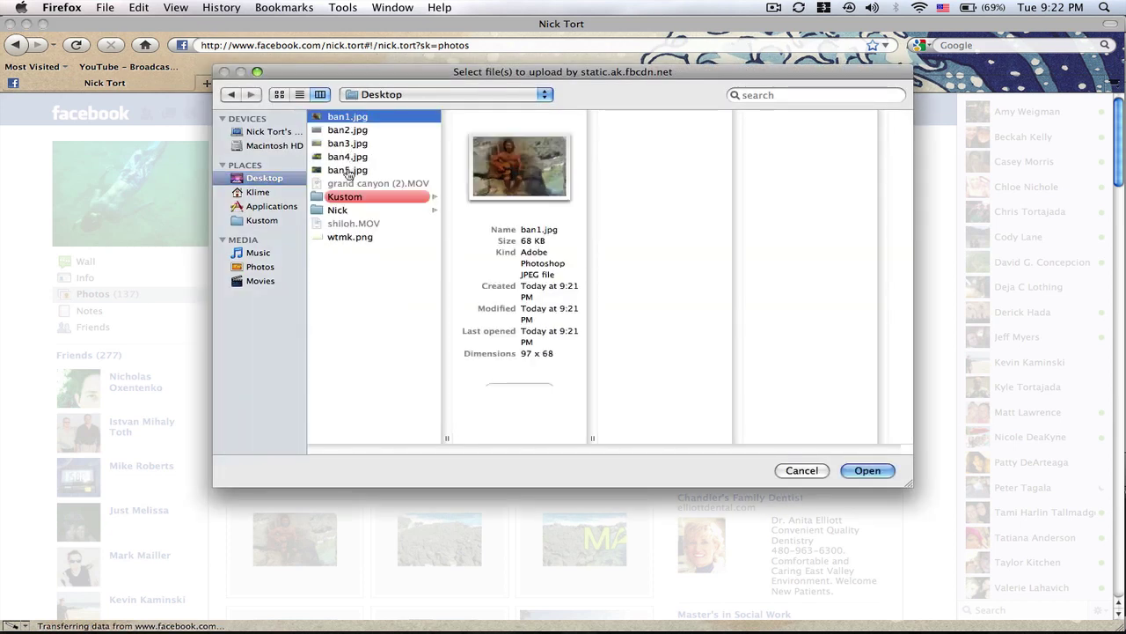
{"action": "left_click", "coordinate": [350, 170], "text": "shift"}
{"action": "left_click", "coordinate": [868, 469]}
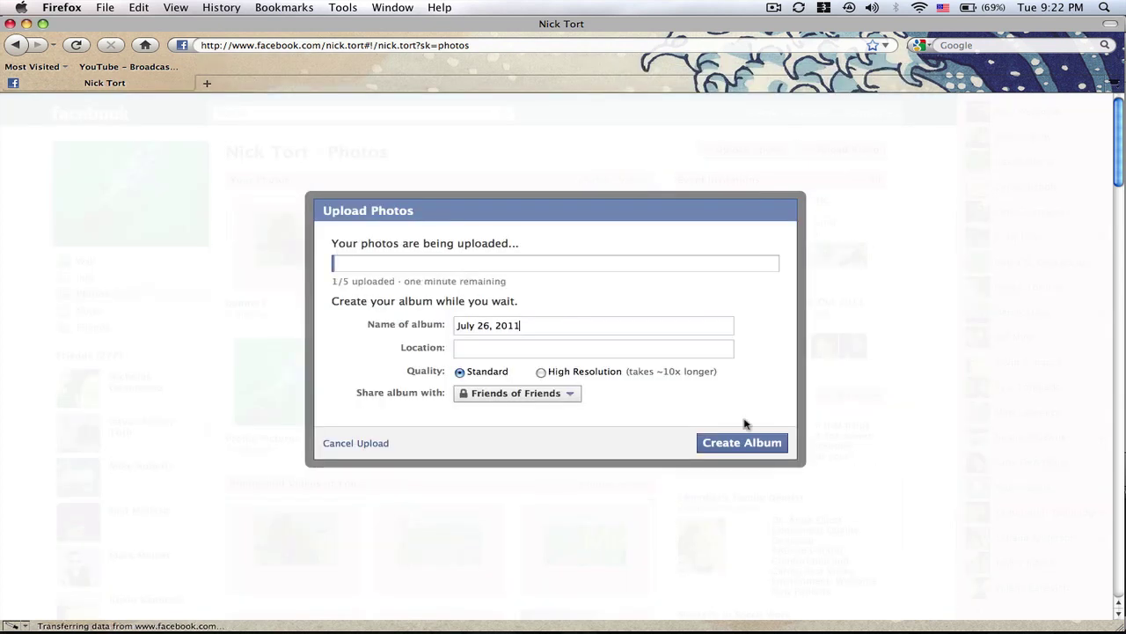
Step: Upload them at high resolution into the new July 26, 2011 album and publish it
{"action": "left_click", "coordinate": [541, 372]}
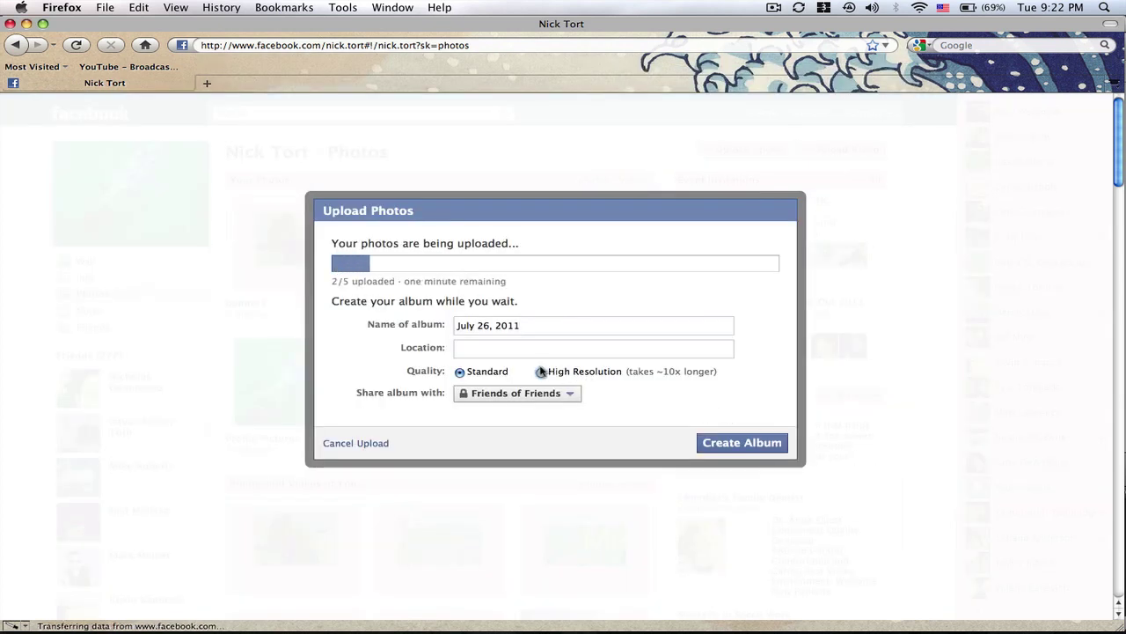
{"action": "left_click", "coordinate": [729, 445]}
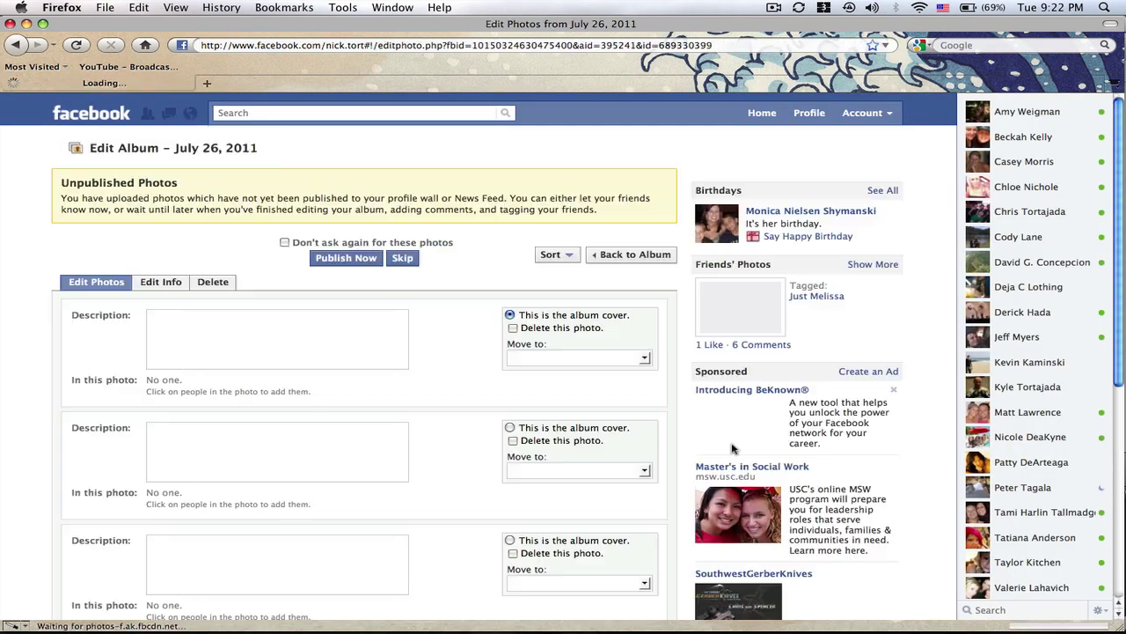
{"action": "left_click", "coordinate": [333, 258]}
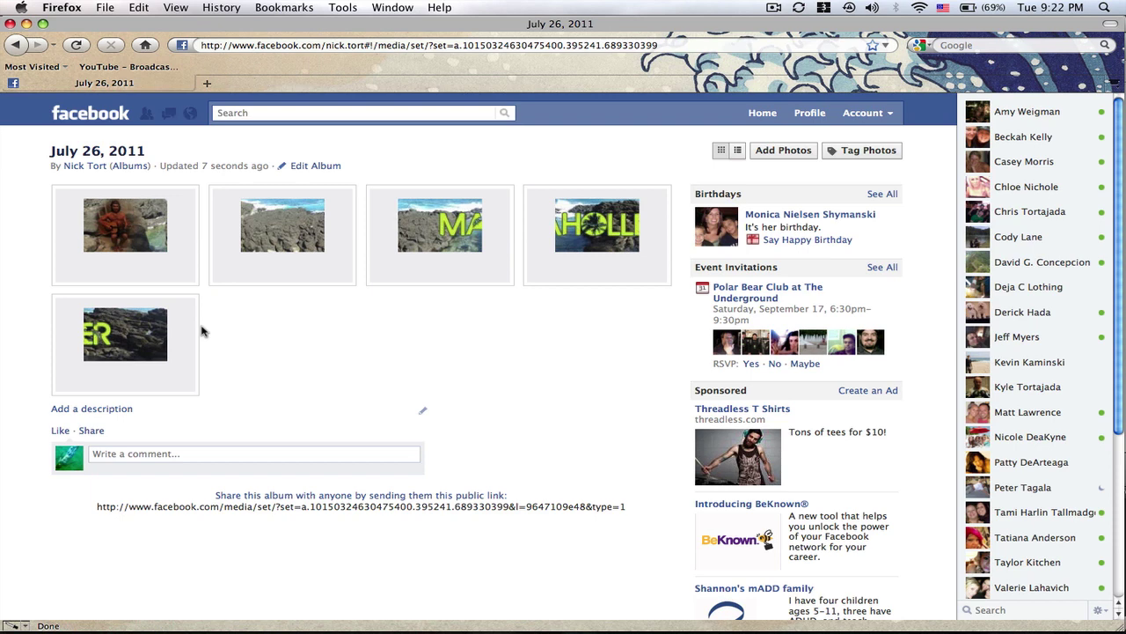
Step: Open the fifth banner photo and tag the profile owner in the ER and HOLL photos
{"action": "left_click", "coordinate": [134, 335]}
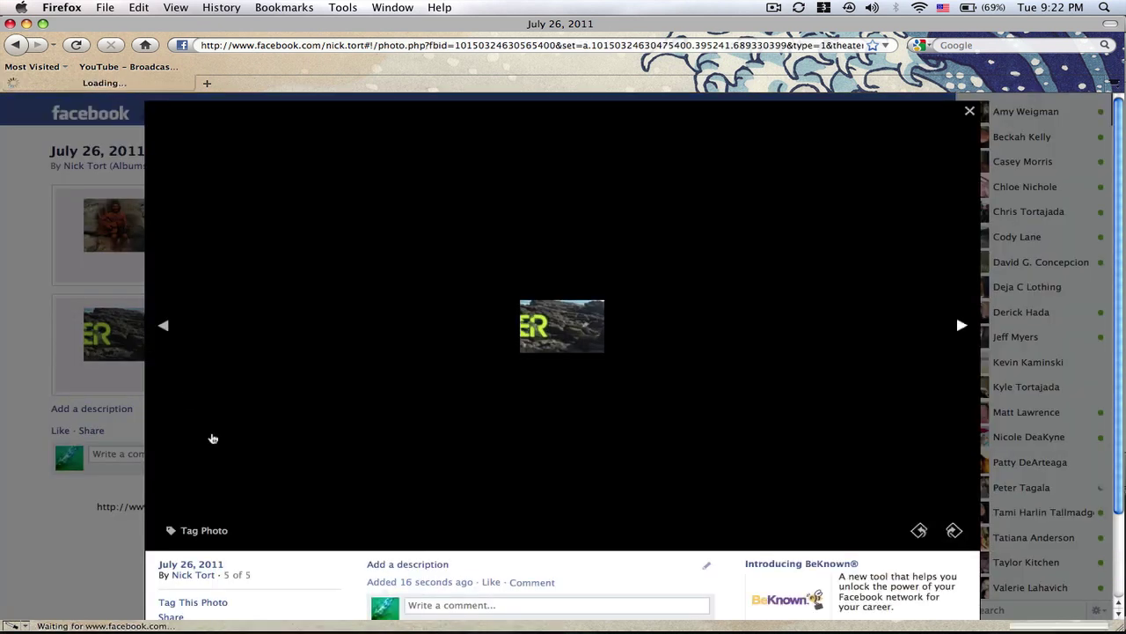
{"action": "left_click", "coordinate": [193, 502]}
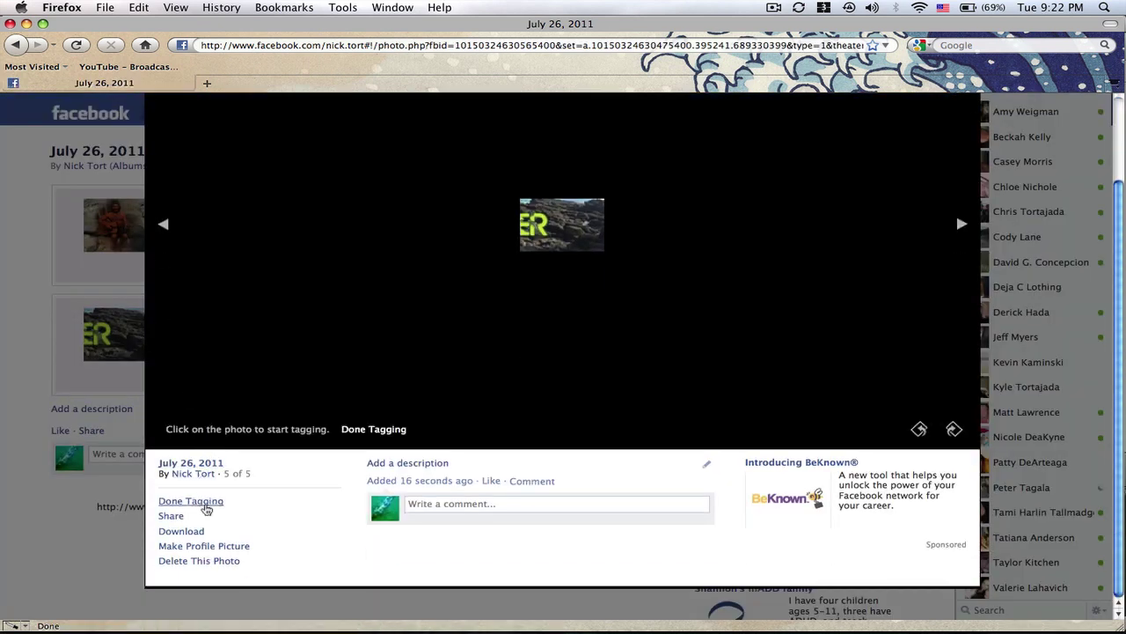
{"action": "left_click", "coordinate": [546, 256]}
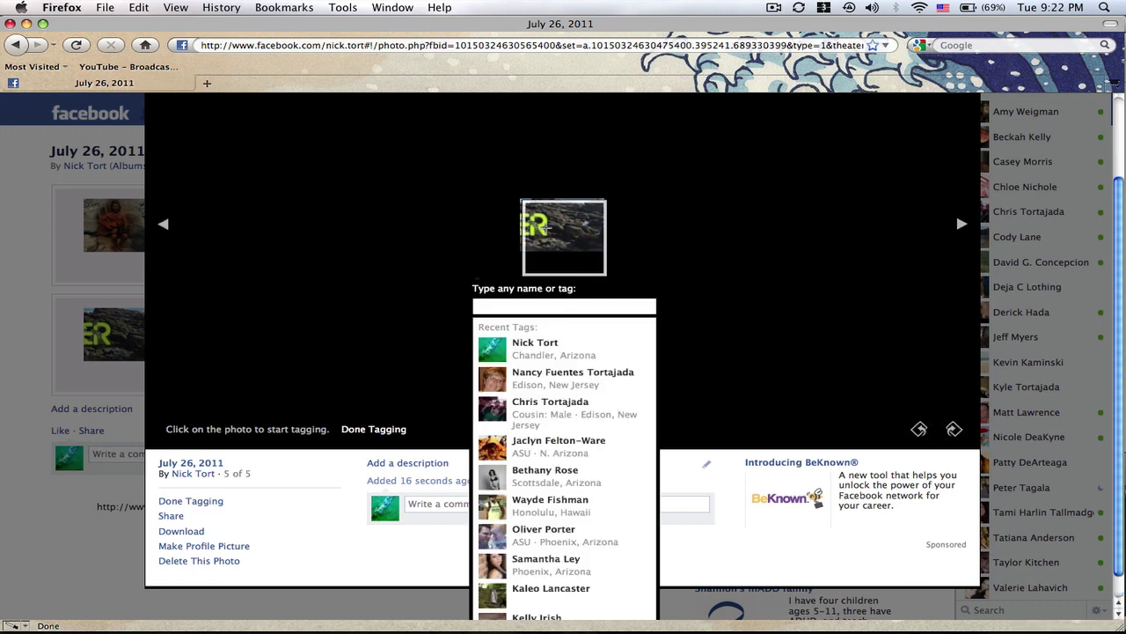
{"action": "type", "text": "nick"}
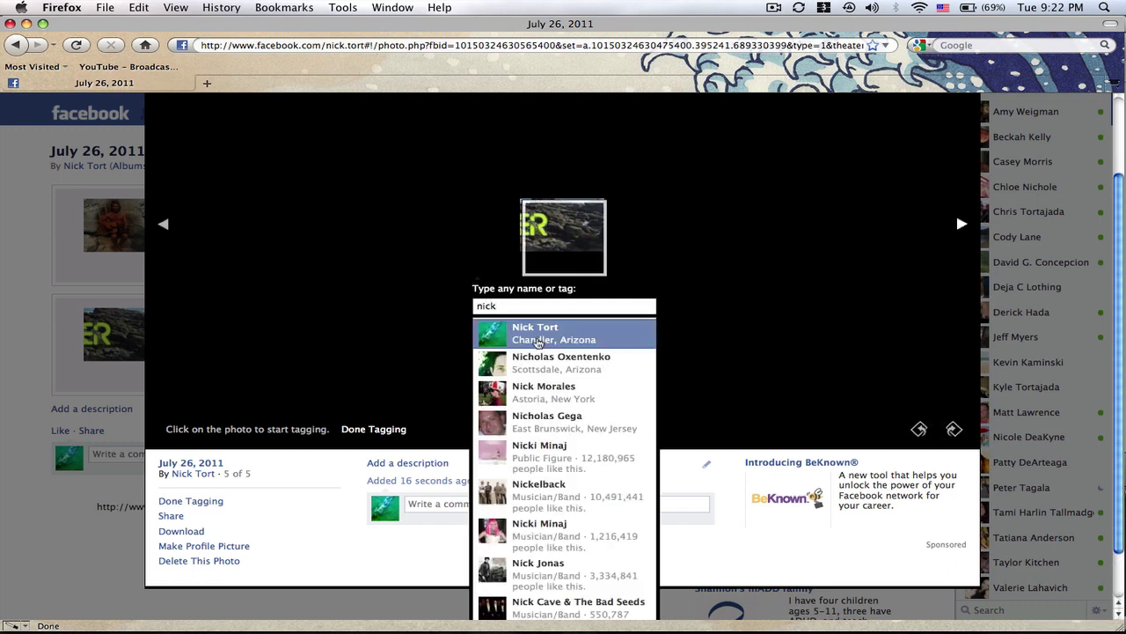
{"action": "left_click", "coordinate": [537, 338]}
{"action": "key", "text": "Left"}
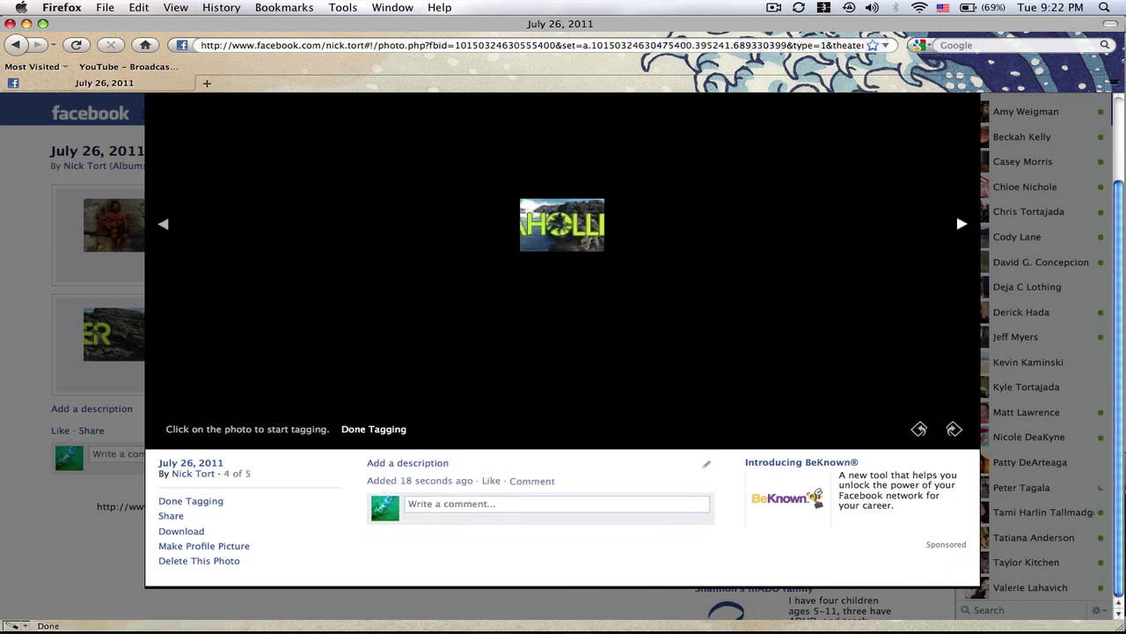
{"action": "left_click", "coordinate": [537, 235]}
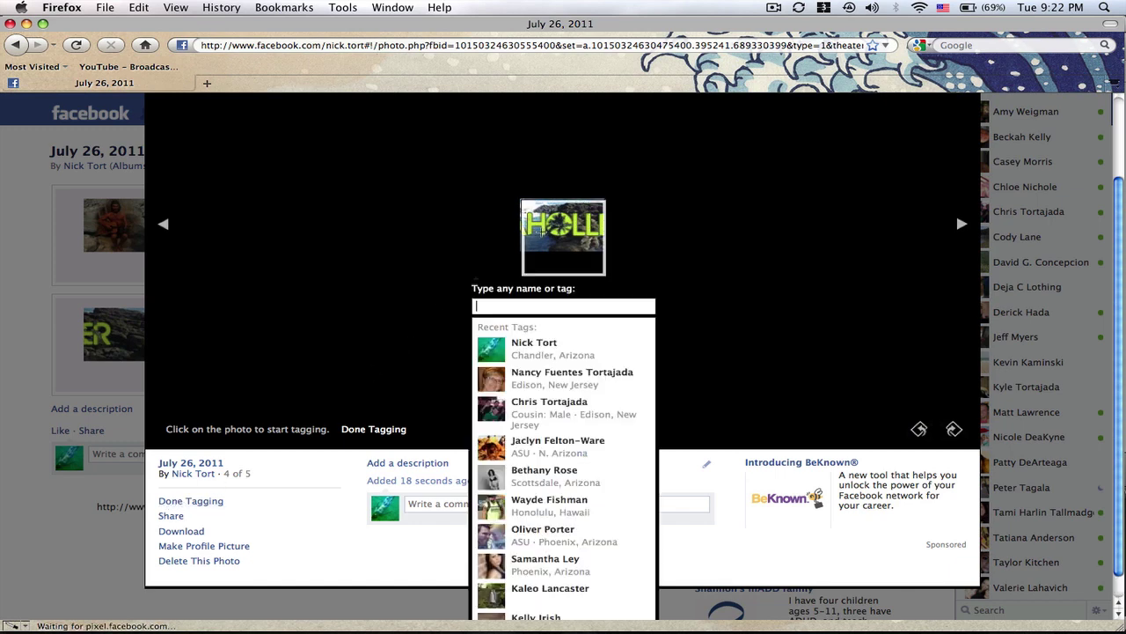
{"action": "left_click", "coordinate": [527, 349]}
{"action": "key", "text": "Left"}
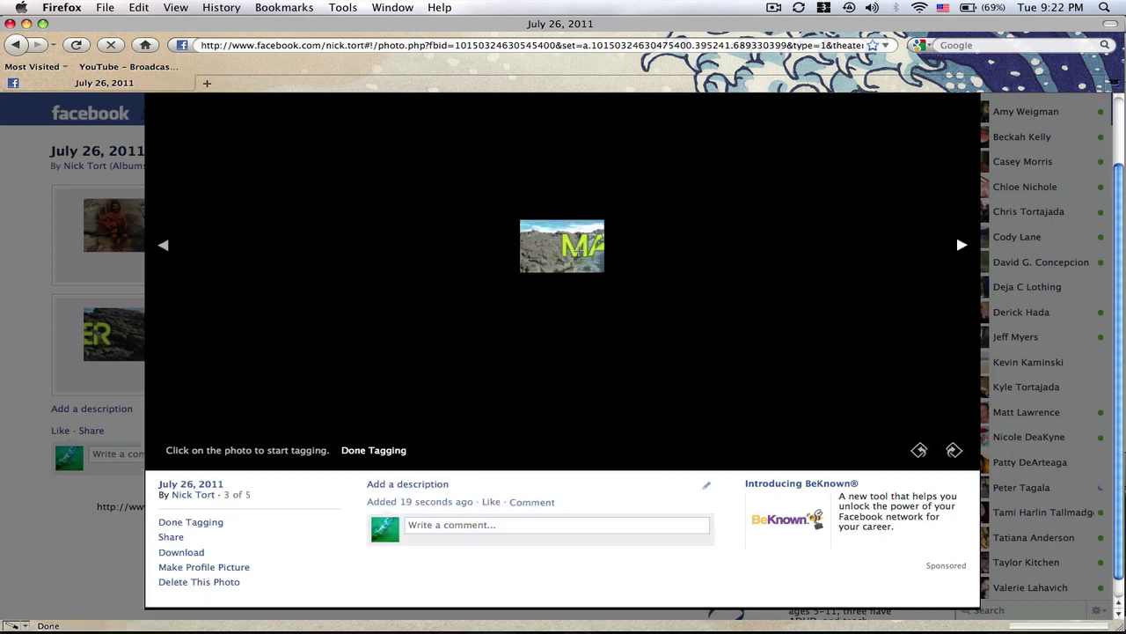
Step: Tag the profile owner in the MA, second and first photos, then finish tagging
{"action": "left_click", "coordinate": [567, 244]}
{"action": "left_click", "coordinate": [532, 364]}
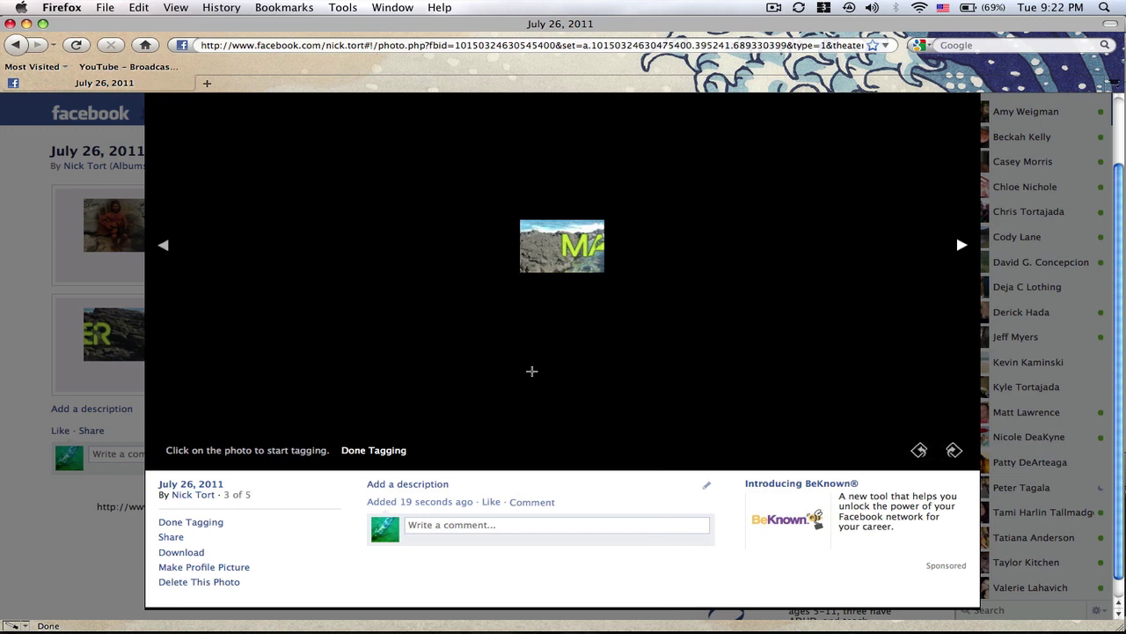
{"action": "key", "text": "Left"}
{"action": "left_click", "coordinate": [564, 231]}
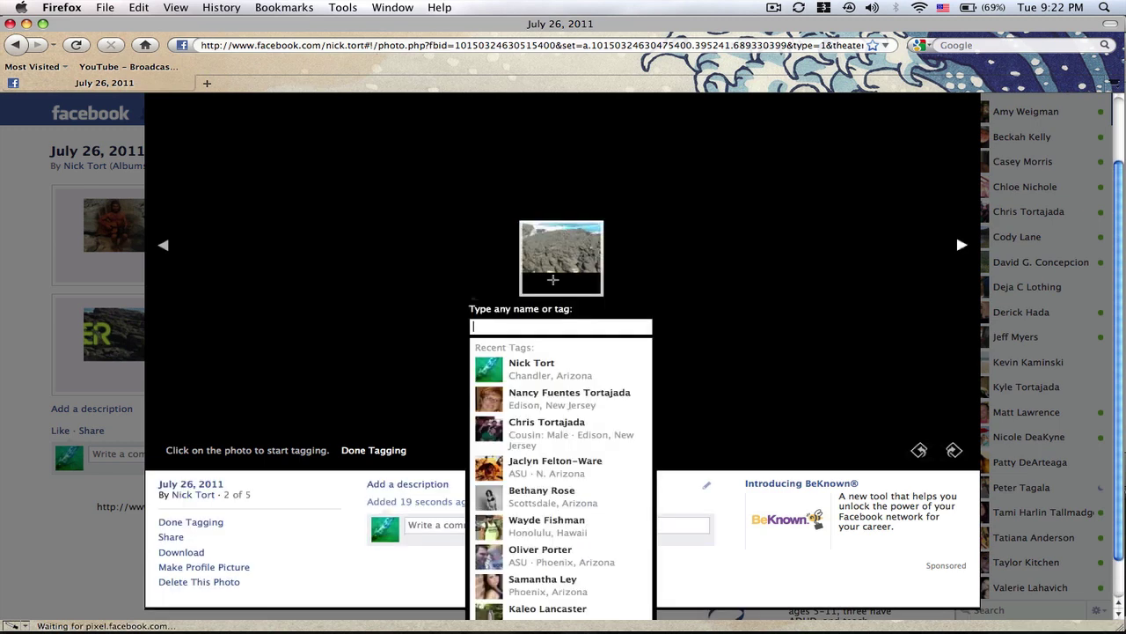
{"action": "left_click", "coordinate": [544, 368]}
{"action": "key", "text": "Left"}
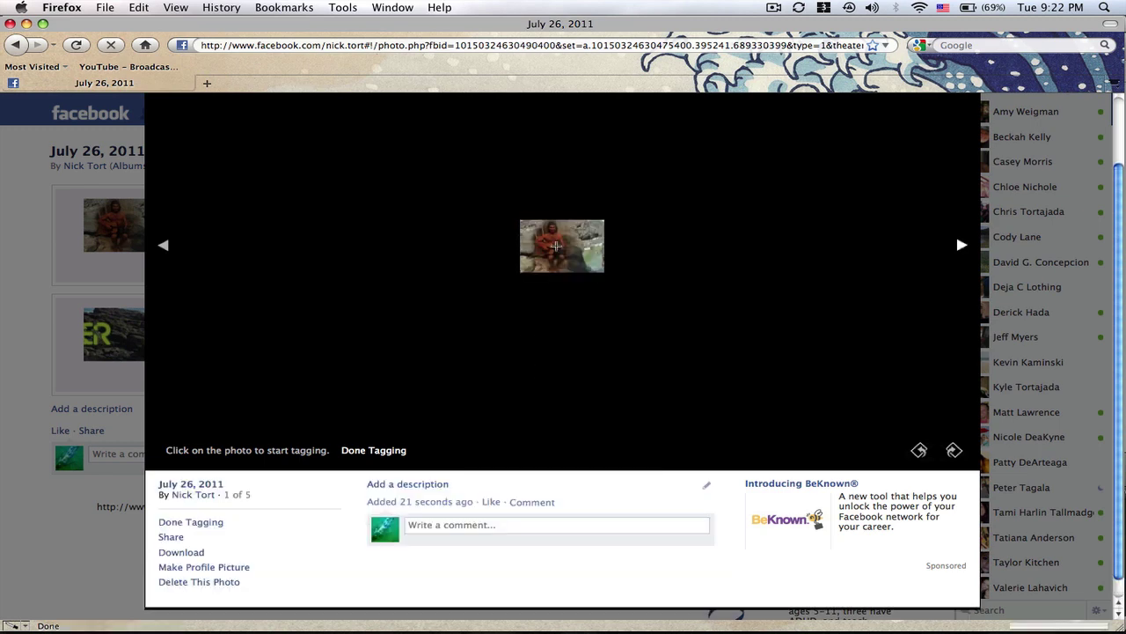
{"action": "left_click", "coordinate": [556, 245]}
{"action": "left_click", "coordinate": [533, 364]}
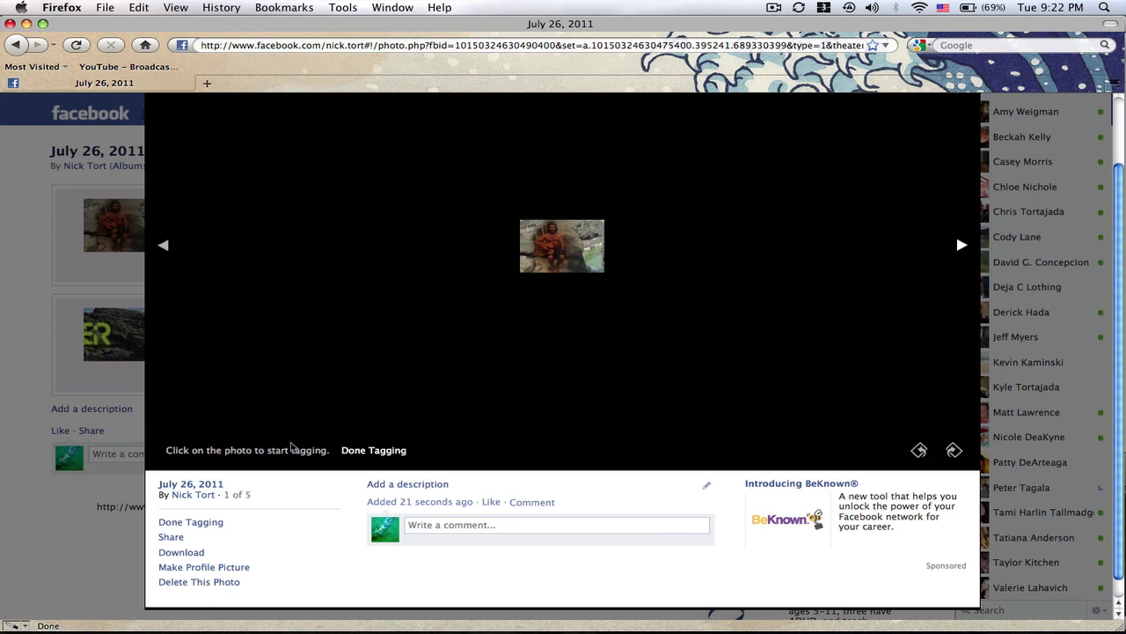
{"action": "left_click", "coordinate": [212, 522]}
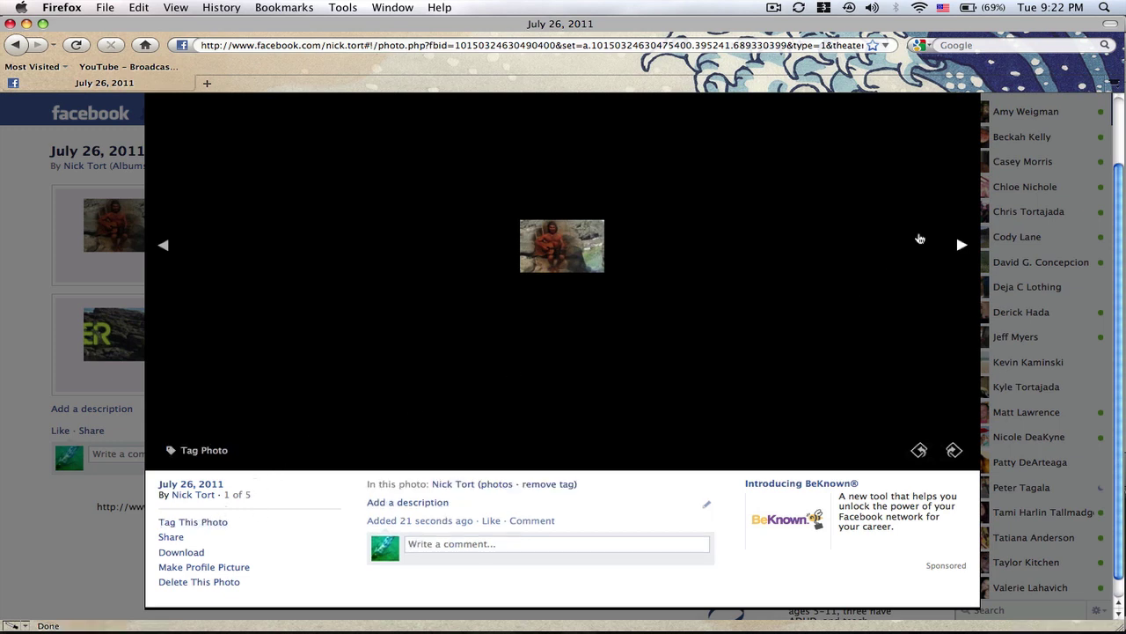
Step: Remove the album-tagging post and the five-new-photos post from the profile wall
{"action": "left_click", "coordinate": [971, 112]}
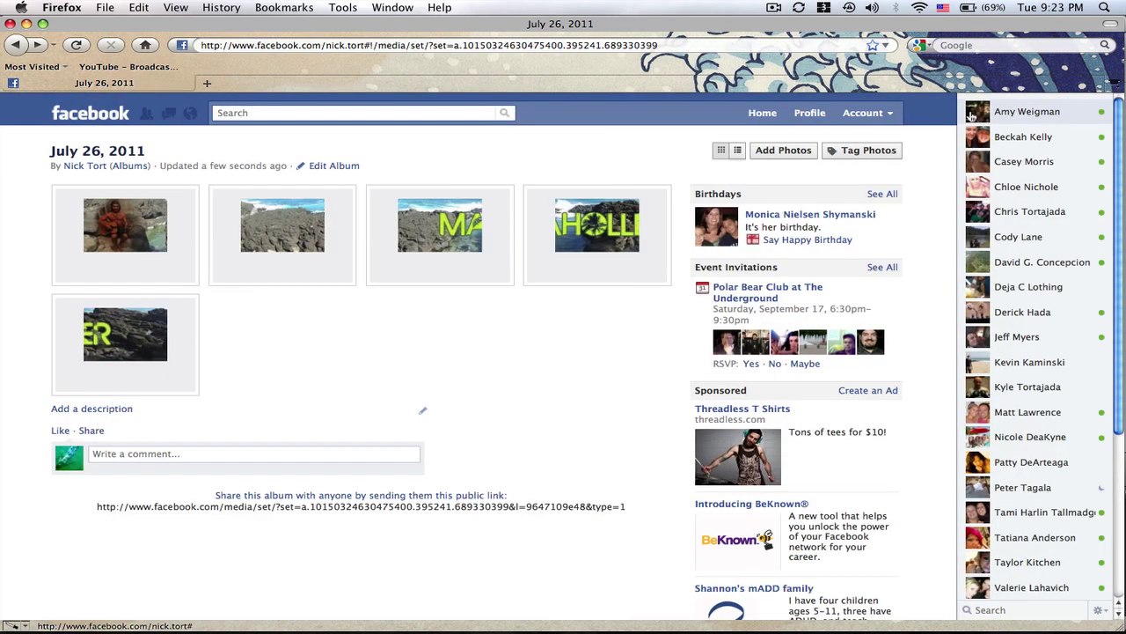
{"action": "left_click", "coordinate": [810, 114]}
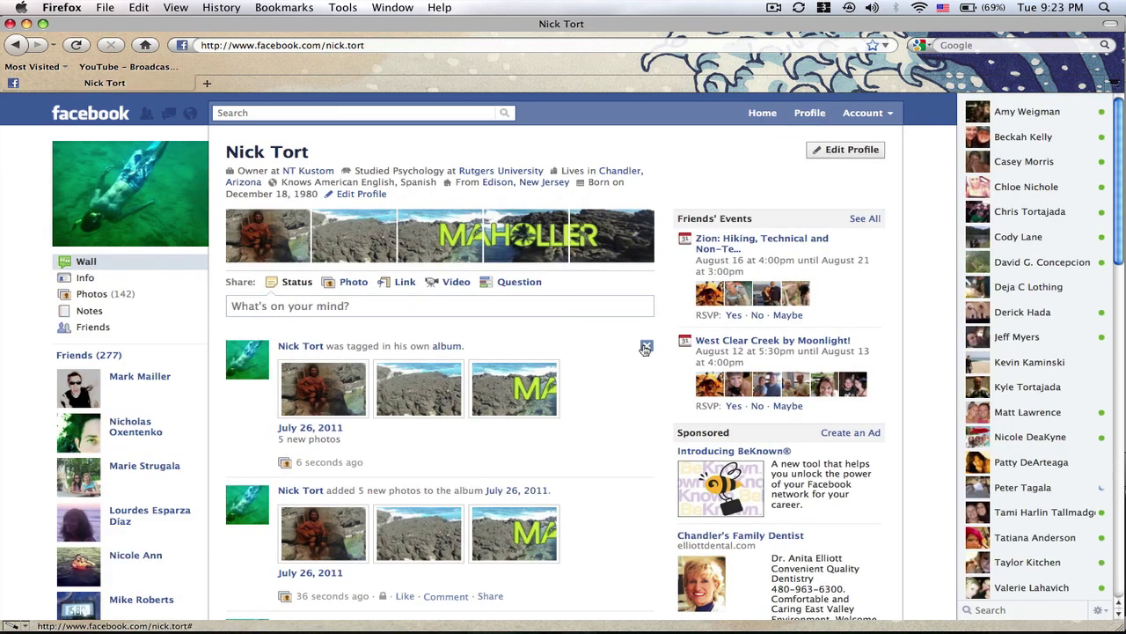
{"action": "left_click", "coordinate": [646, 348]}
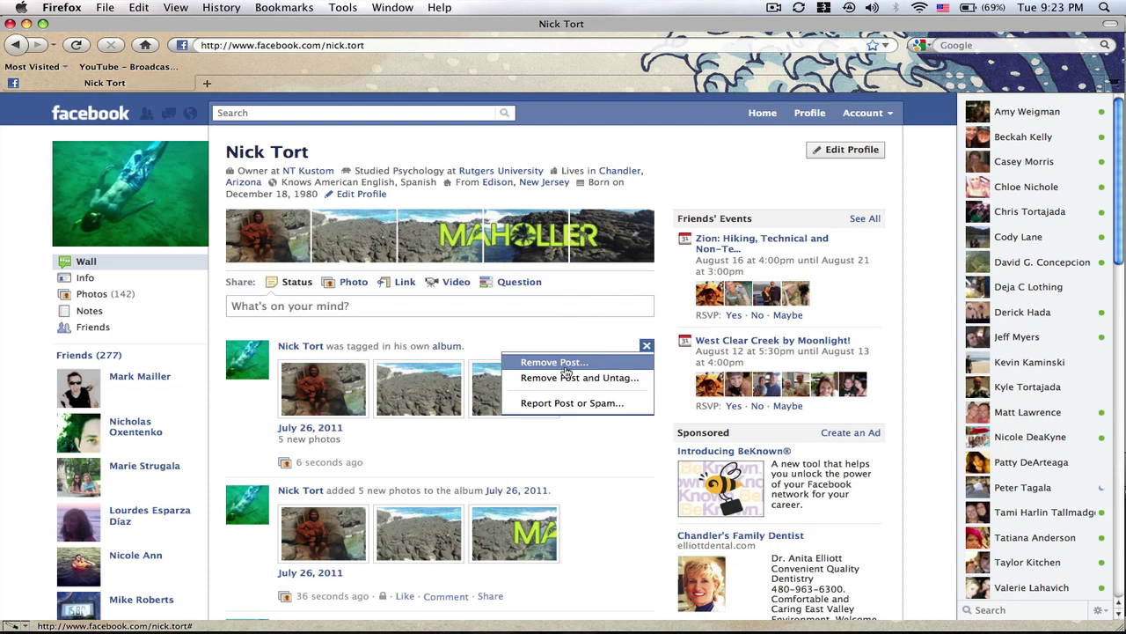
{"action": "left_click", "coordinate": [555, 363]}
{"action": "left_click", "coordinate": [645, 265]}
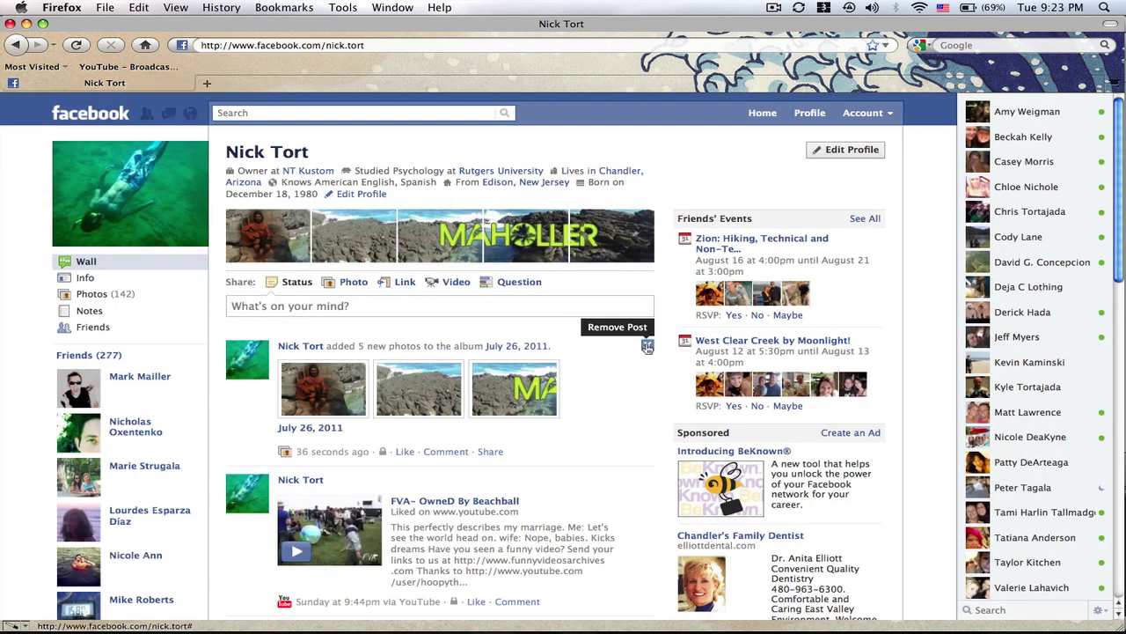
{"action": "left_click", "coordinate": [647, 347]}
{"action": "left_click", "coordinate": [645, 263]}
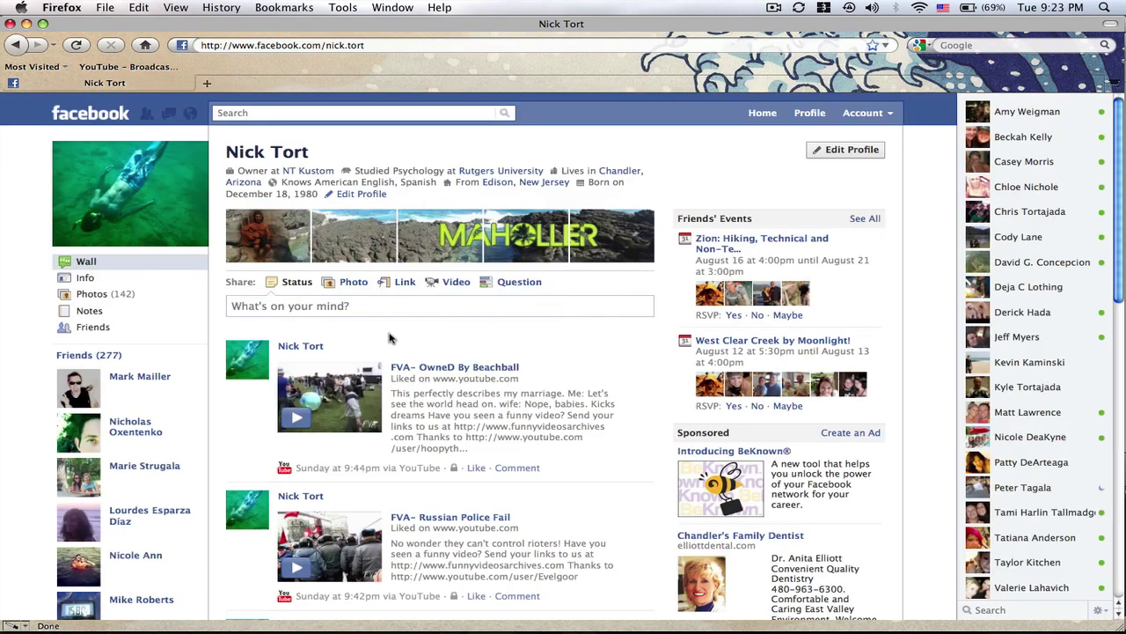